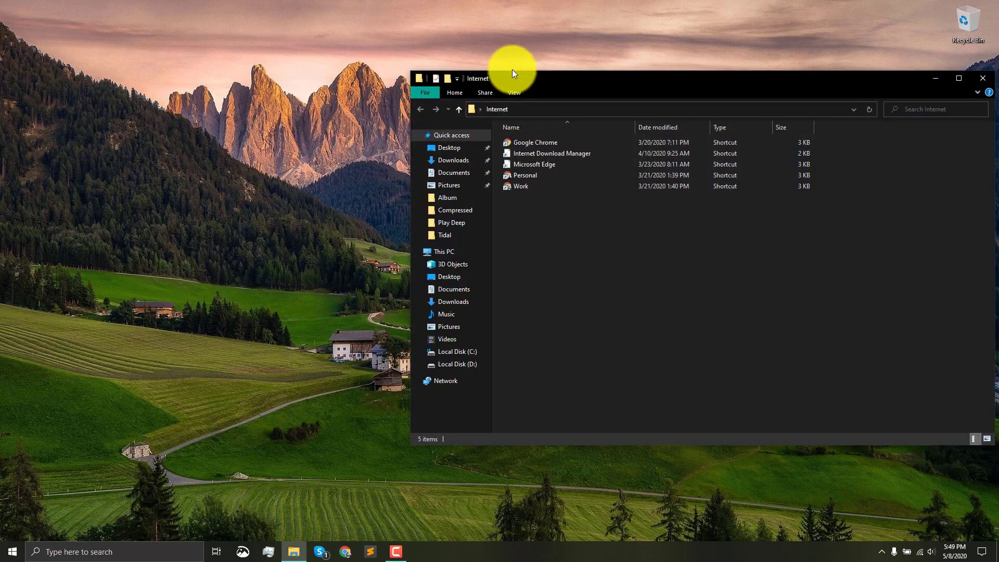
- Open Chrome with the Personal profile and search Google for foobar2000
double_click(522, 176)
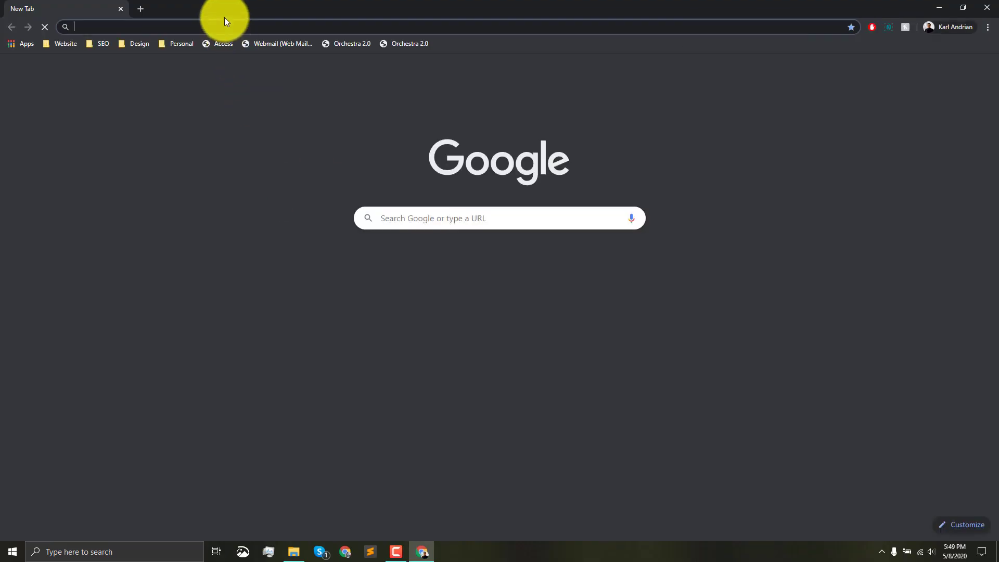
type("foobar")
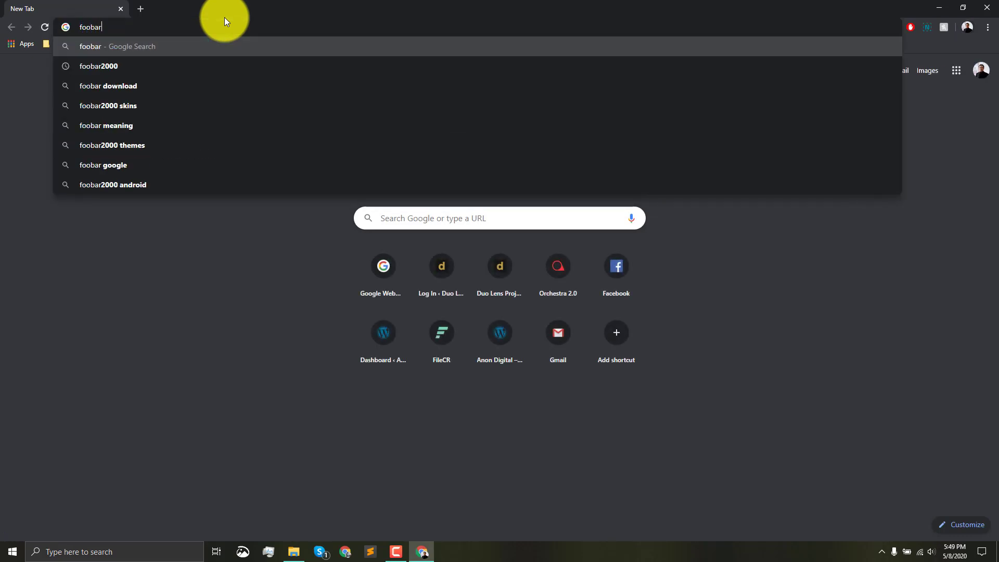
key("Down")
key("Return")
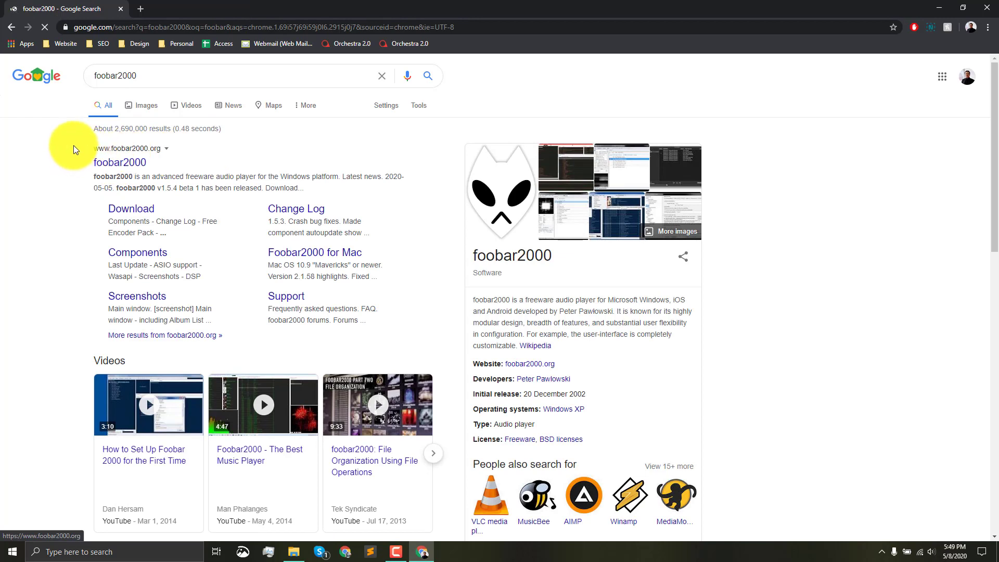
- Open the official foobar2000 website from the search results and go to its Windows download page
left_click_drag(91, 156, 167, 167)
left_click(63, 162)
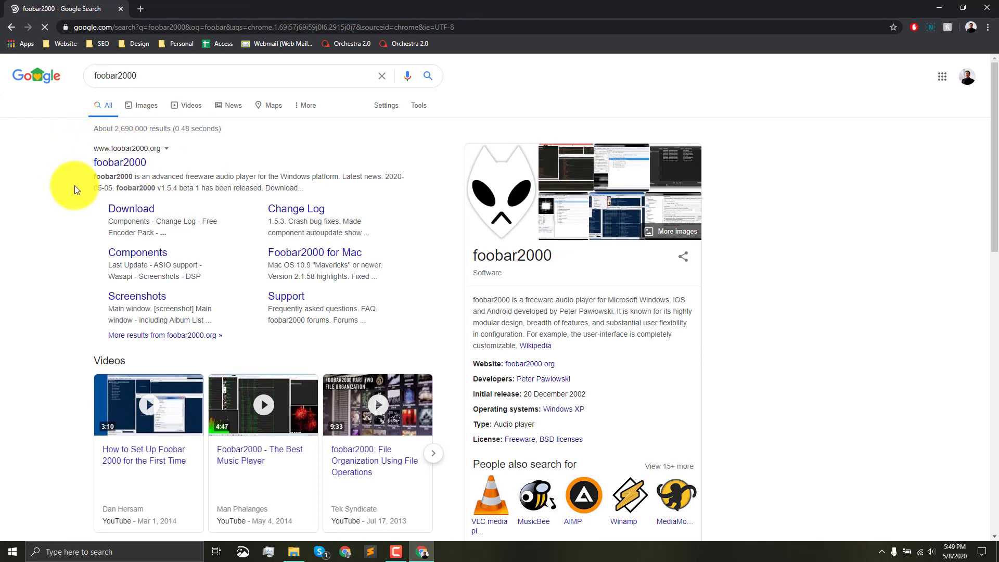
left_click(129, 165)
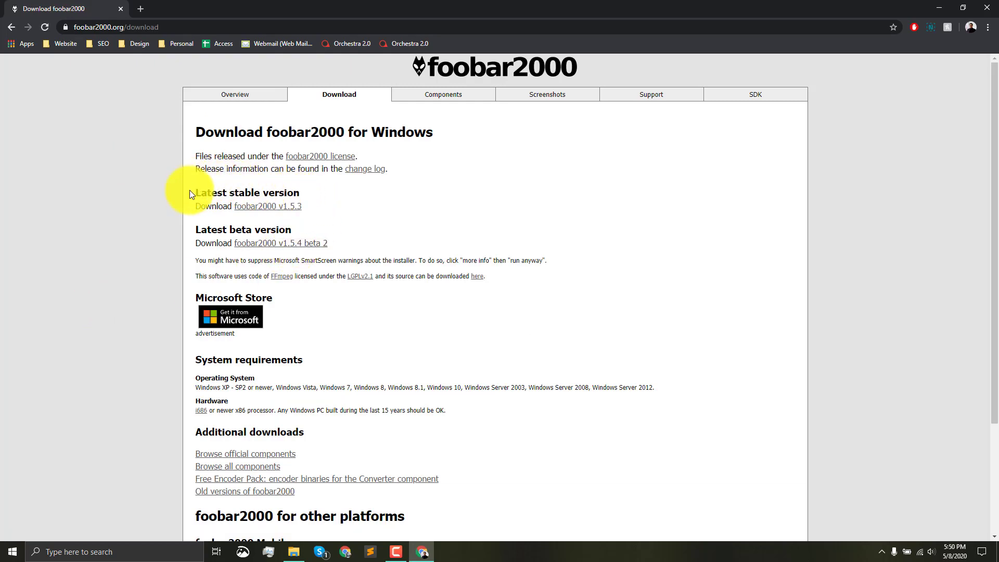
- Review the stable, beta and Microsoft Store download options and the system requirements for foobar2000
left_click_drag(193, 193, 300, 194)
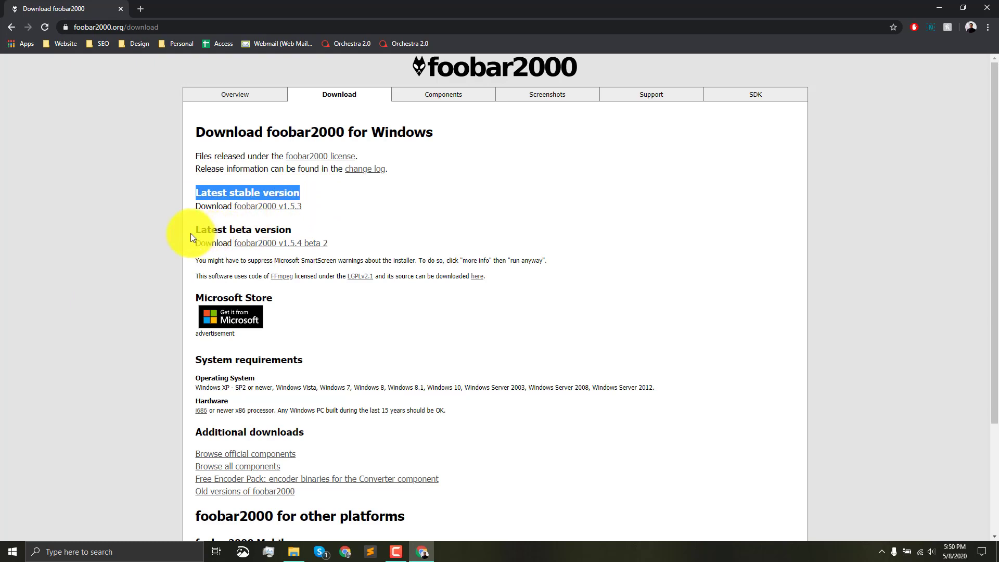
left_click_drag(190, 233, 293, 230)
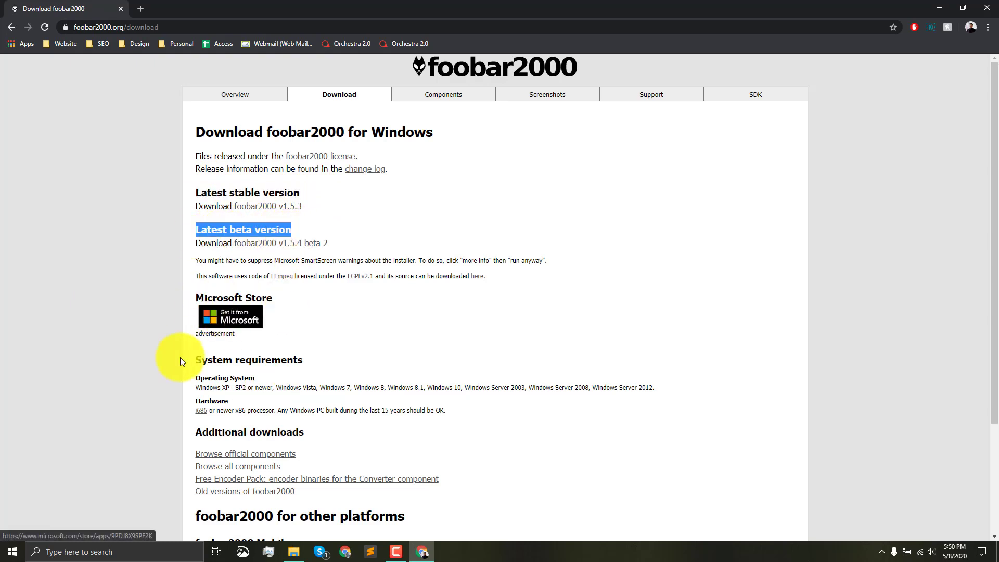
left_click_drag(194, 300, 284, 295)
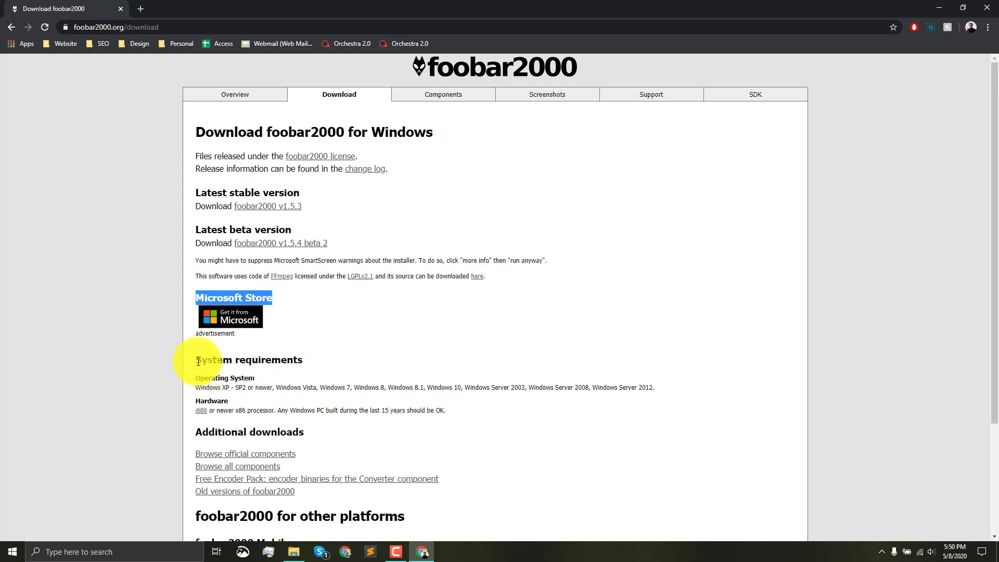
left_click_drag(195, 360, 302, 360)
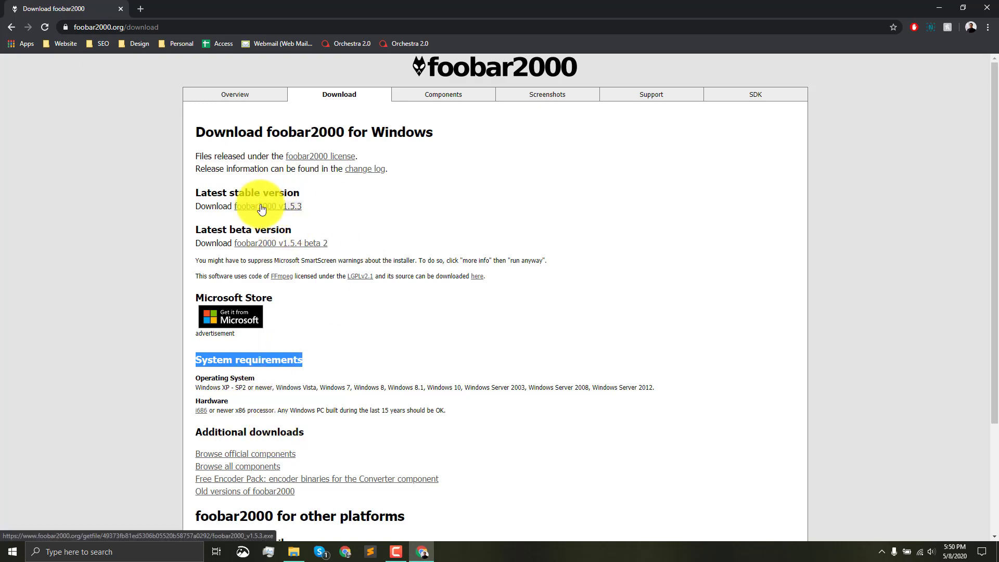
- Minimize the browser, find foobar2000 with the Windows search and launch it, moving its window lower on the desktop
left_click(422, 554)
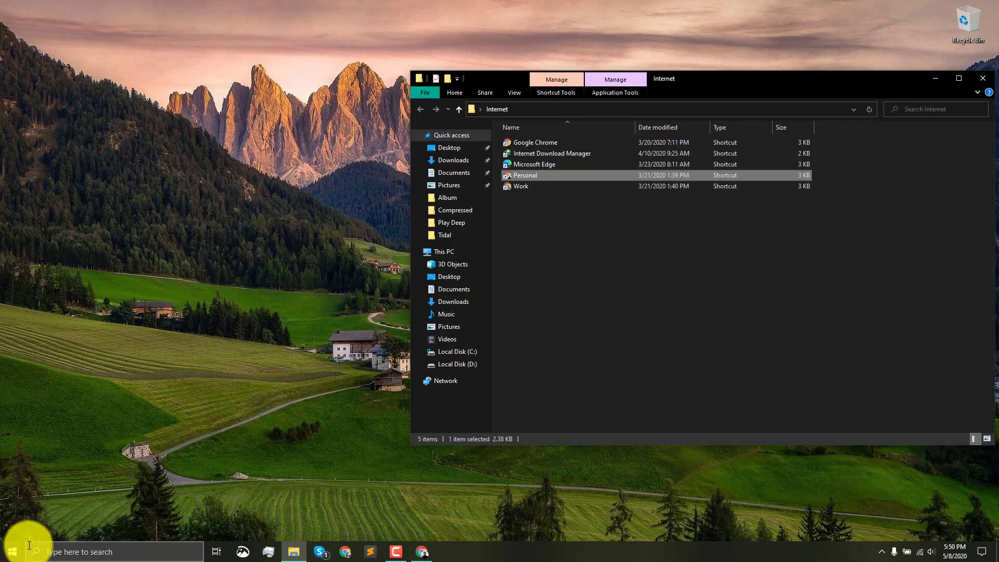
left_click(95, 552)
type("foo")
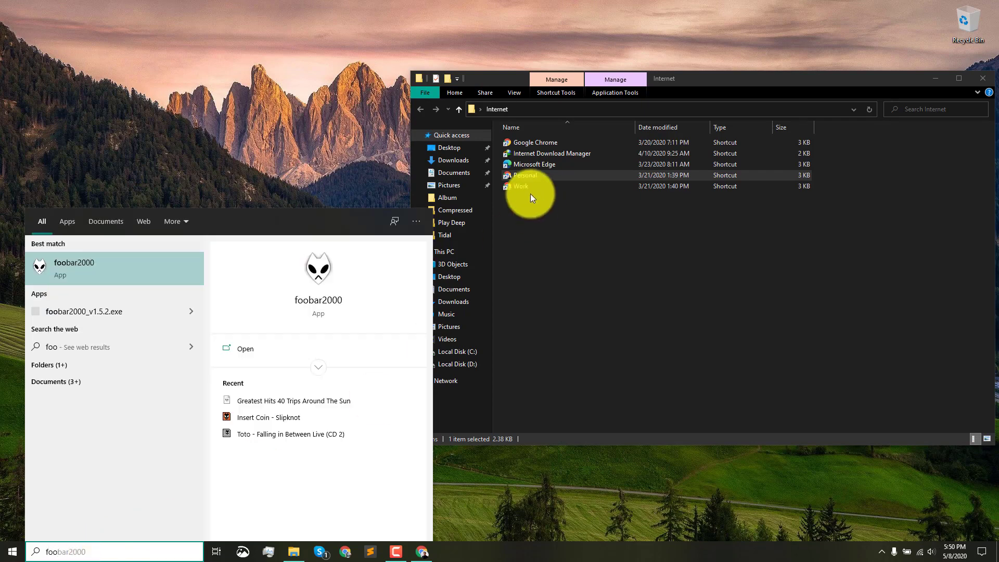
left_click(161, 258)
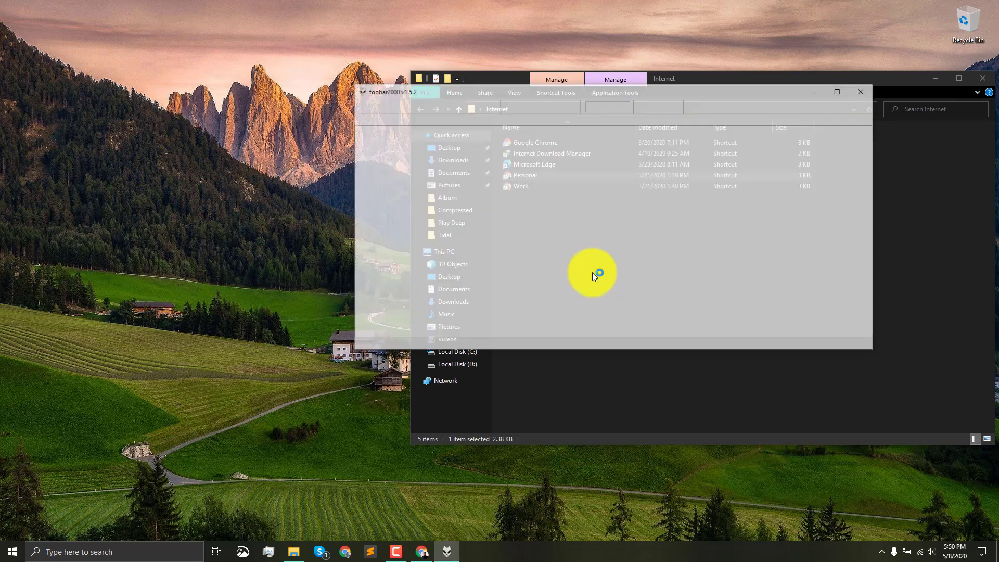
left_click_drag(546, 90, 436, 176)
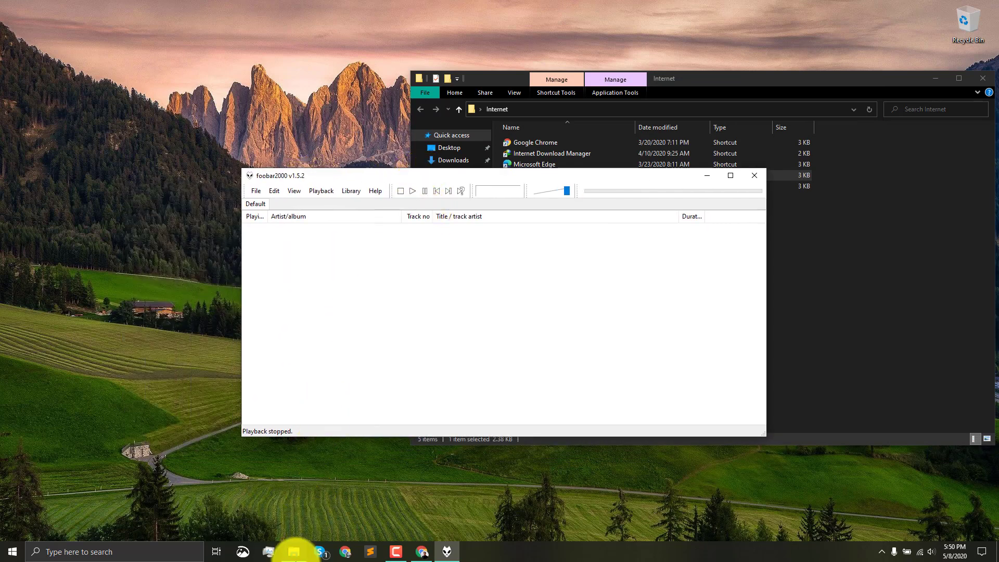
- Move the File Explorer window off the visible desktop and reposition the foobar2000 window near the screen's centre
left_click(295, 552)
left_click_drag(725, 84, 0, 200)
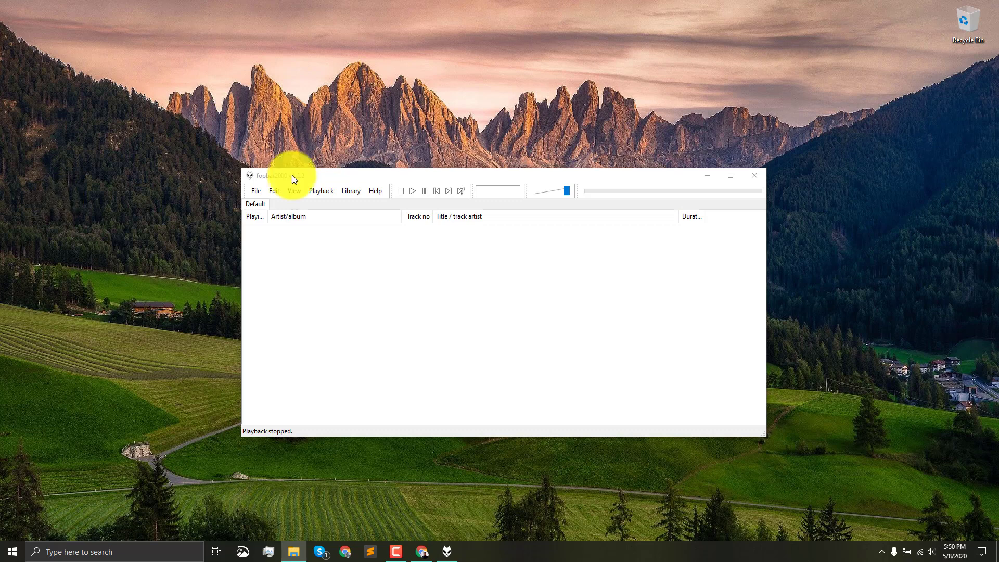
left_click_drag(326, 173, 338, 118)
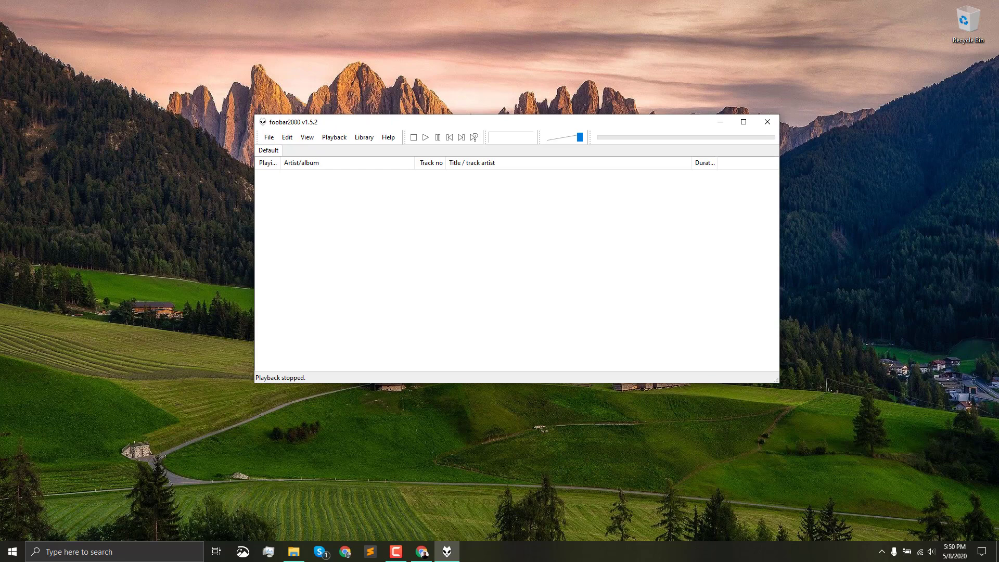
- Add the FLAC track Fire from the D:\Music\Local\Vincent Eco folder to foobar2000's Default playlist
key("super+e")
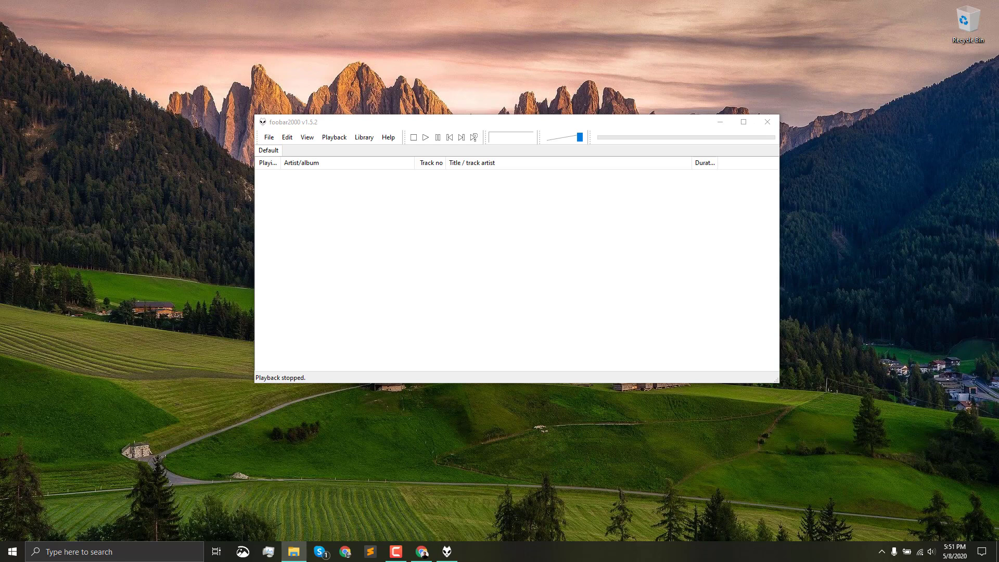
left_click_drag(206, 153, 445, 238)
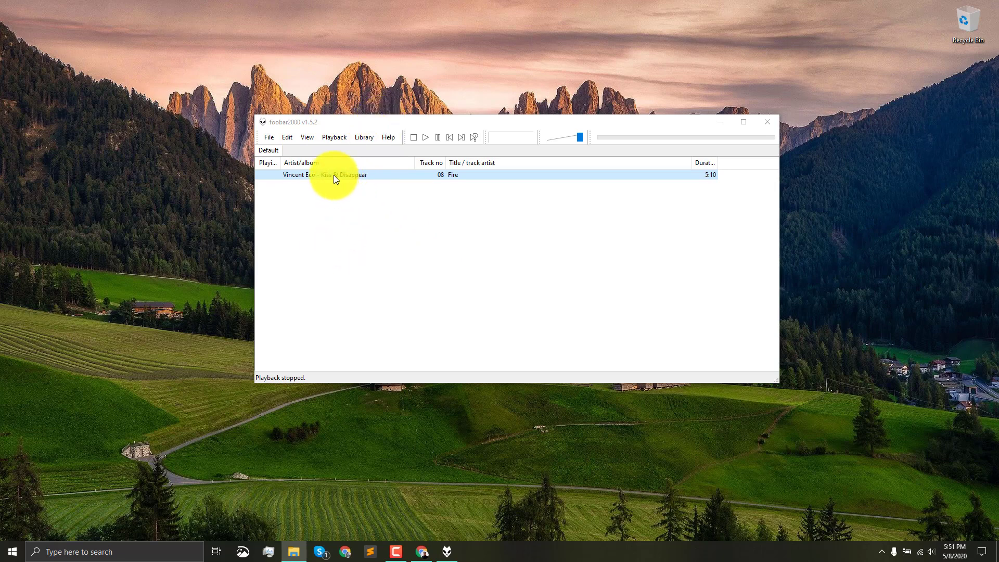
left_click_drag(0, 83, 471, 65)
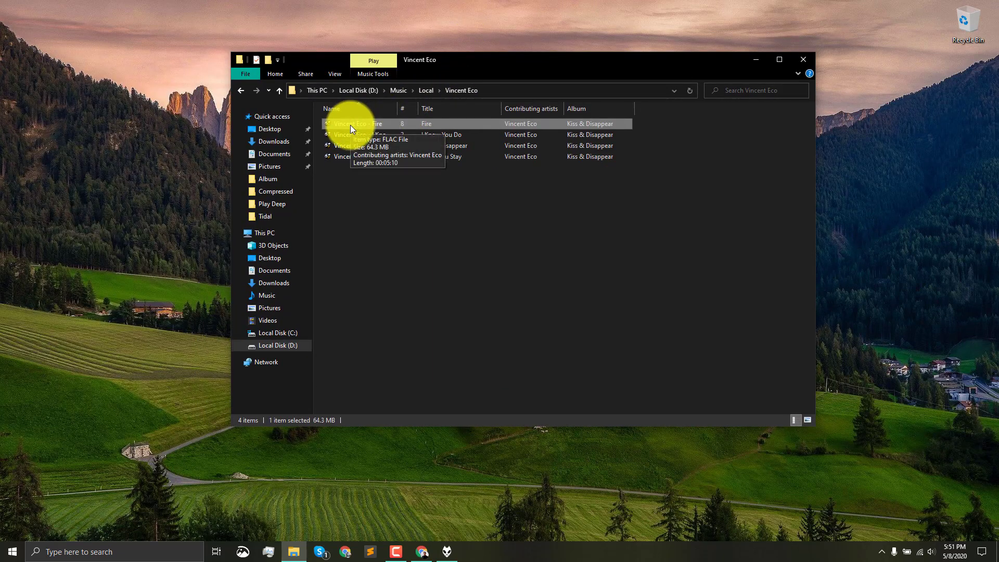
left_click_drag(498, 66, 0, 175)
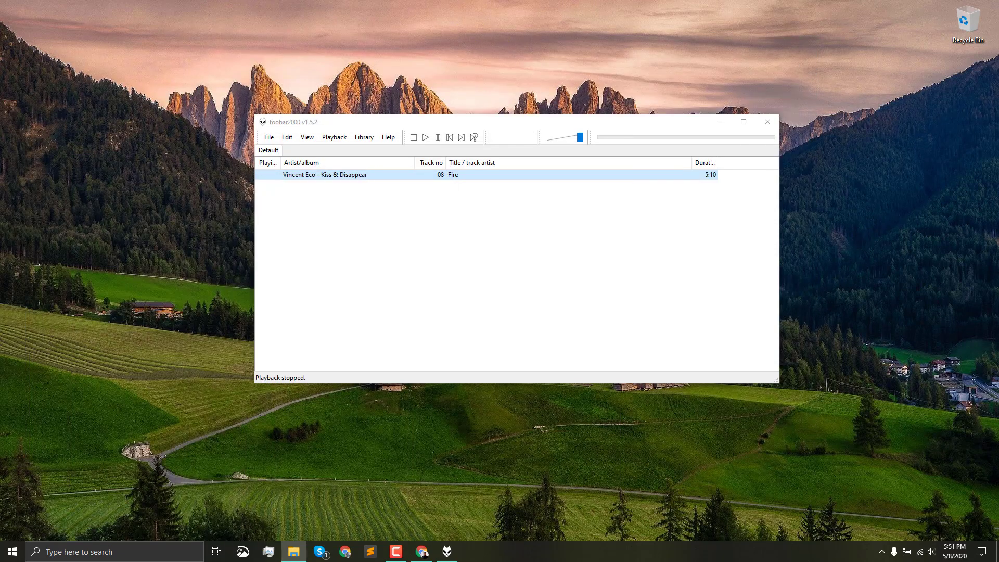
- Open the custom converter setup for the Fire track and select Opus as the output file format
right_click(314, 176)
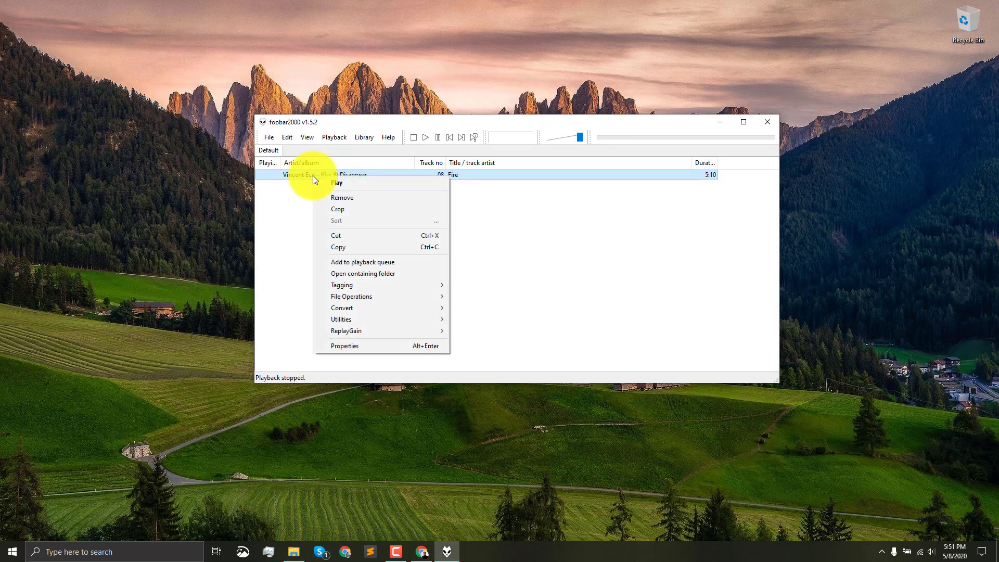
mouse_move(375, 306)
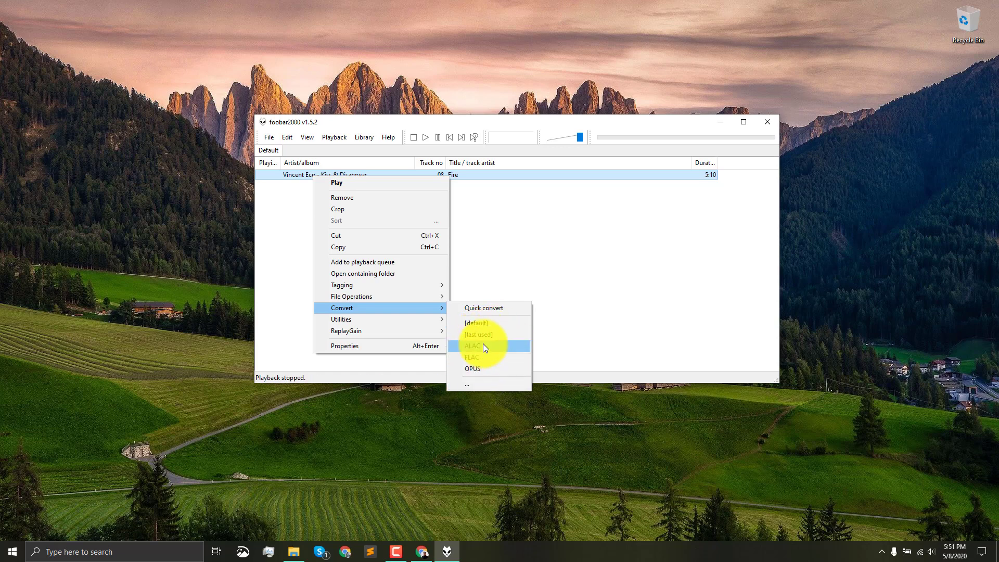
left_click(467, 385)
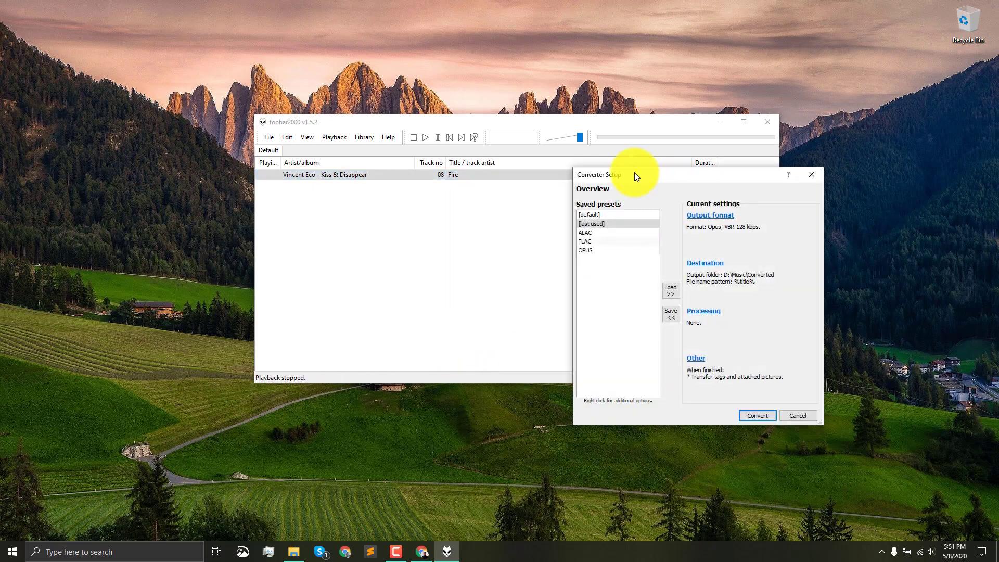
left_click_drag(635, 173, 586, 149)
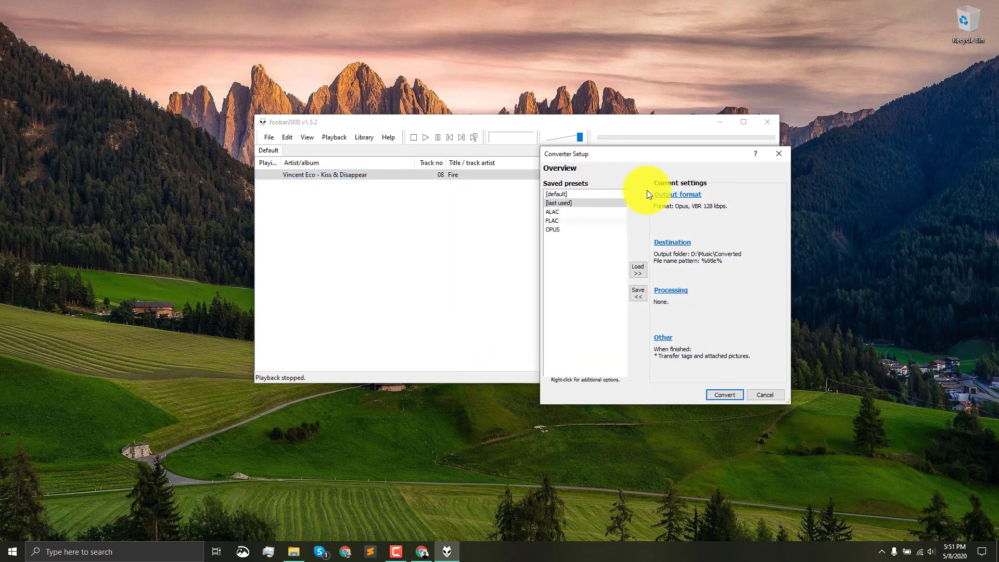
left_click(680, 196)
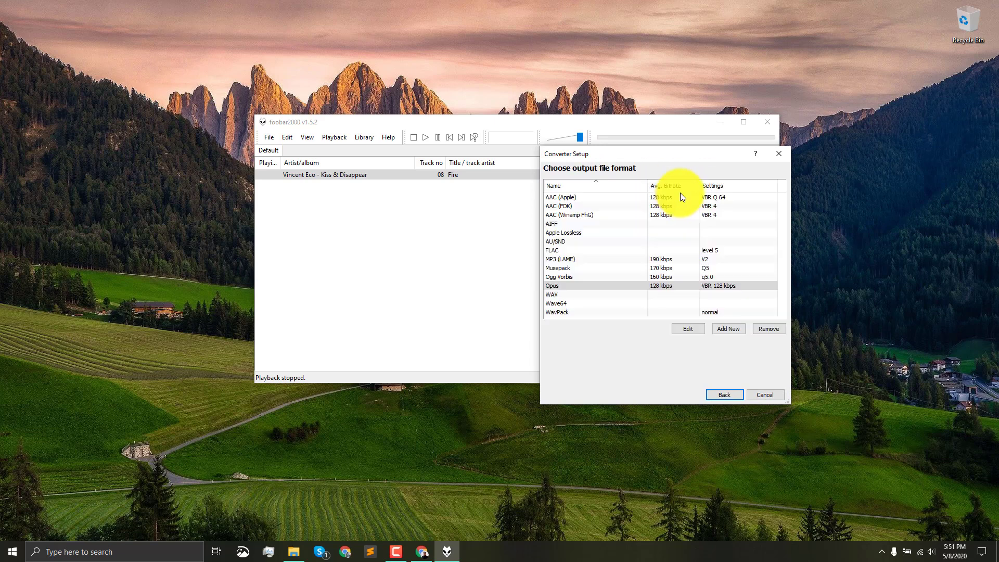
left_click(554, 287)
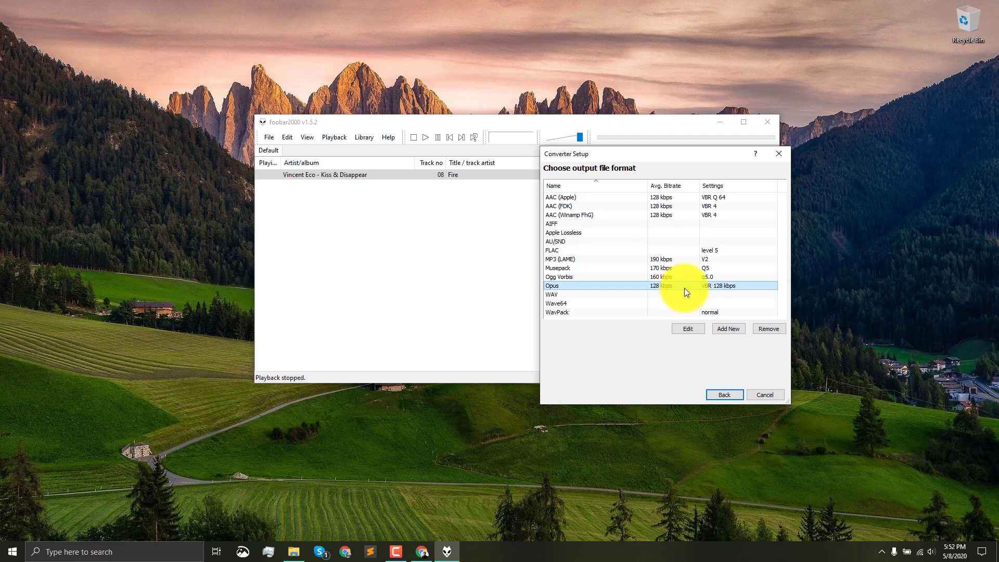
- Examine the Opus preset's encoder, bitrate management and low-bitrate tuning options, leaving the preset unedited
left_click(692, 329)
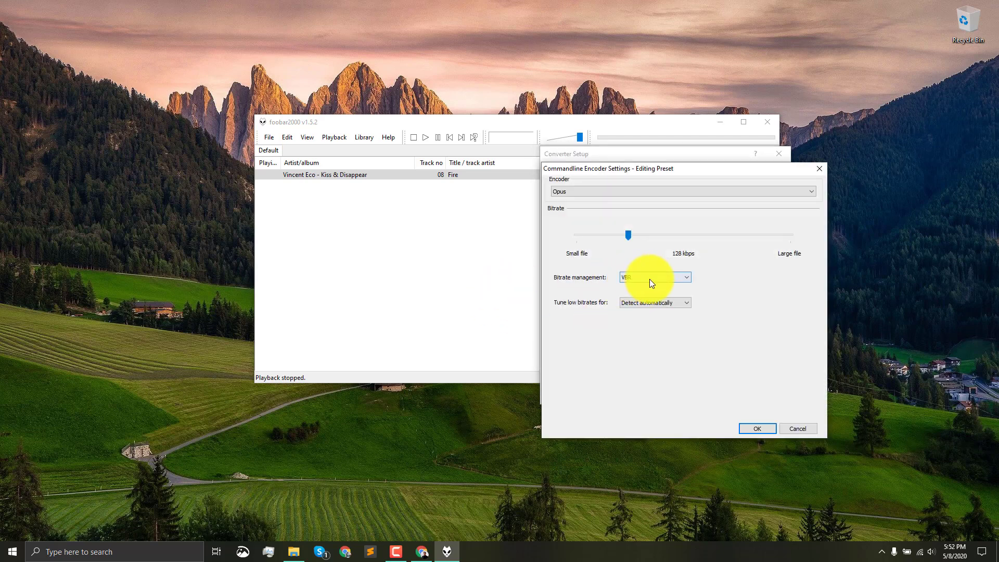
left_click(651, 278)
left_click(633, 285)
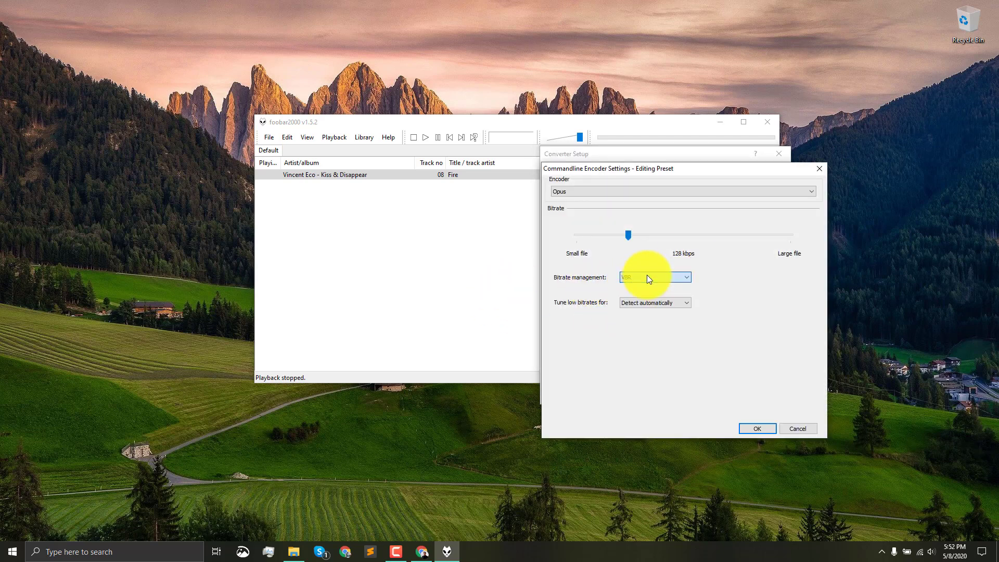
left_click(576, 191)
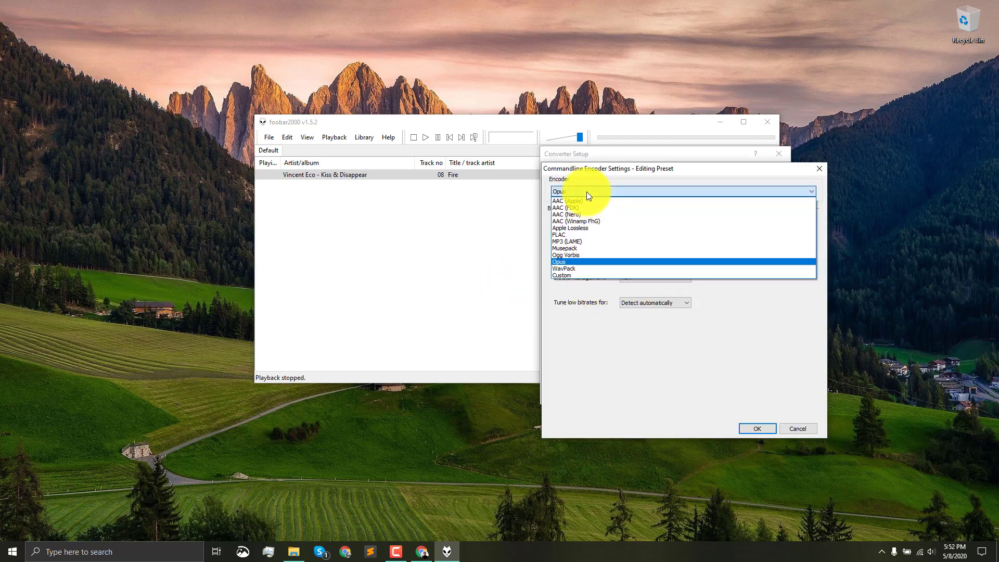
left_click(586, 193)
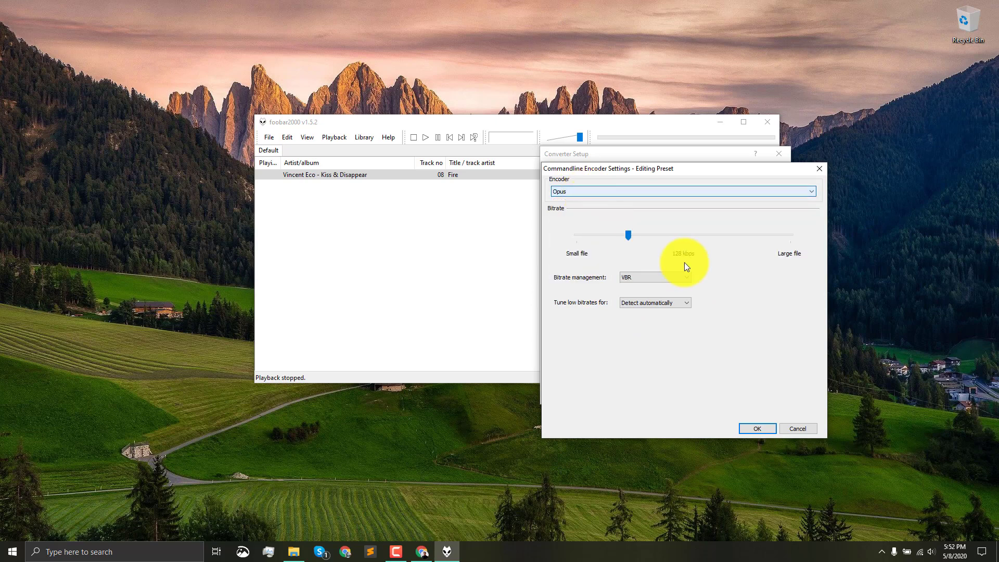
left_click(658, 303)
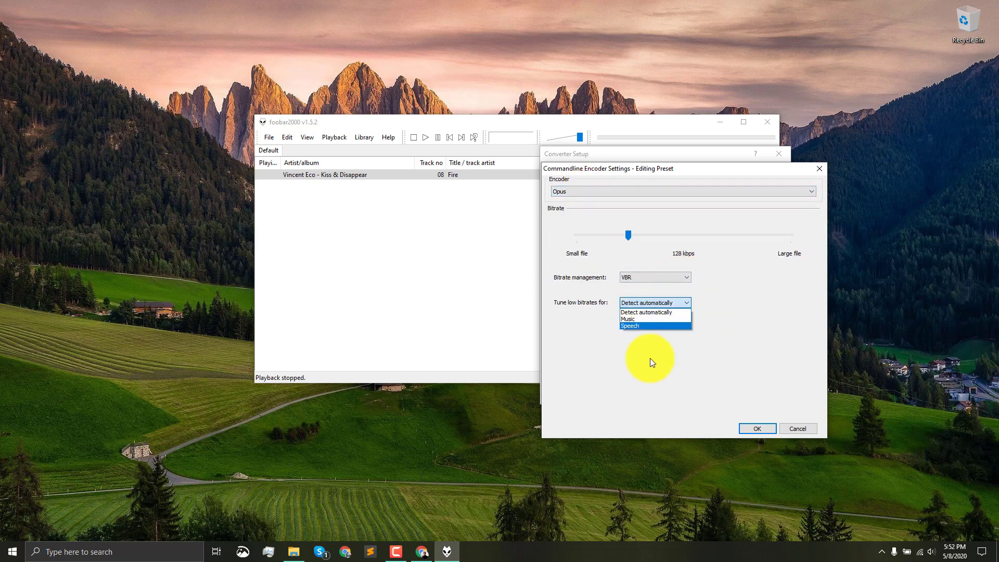
left_click(747, 343)
left_click(808, 433)
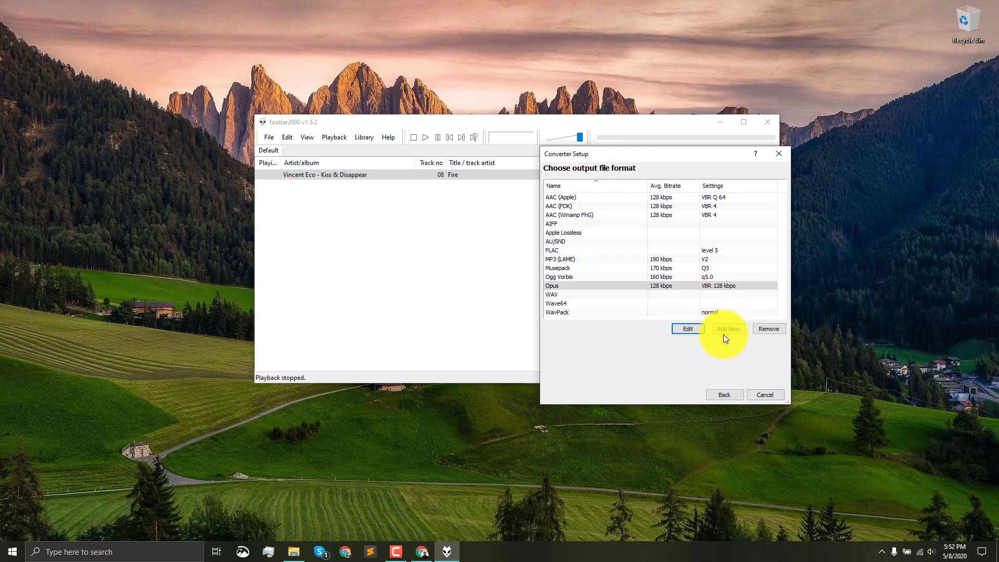
- Return to the converter overview and review the current output format, destination folder and file name pattern
left_click(725, 394)
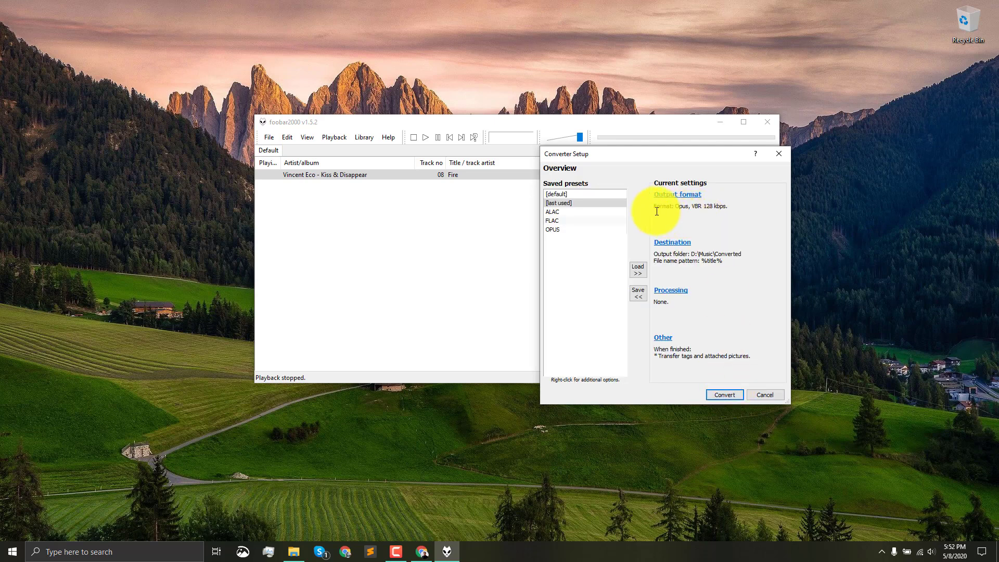
left_click_drag(655, 208, 742, 201)
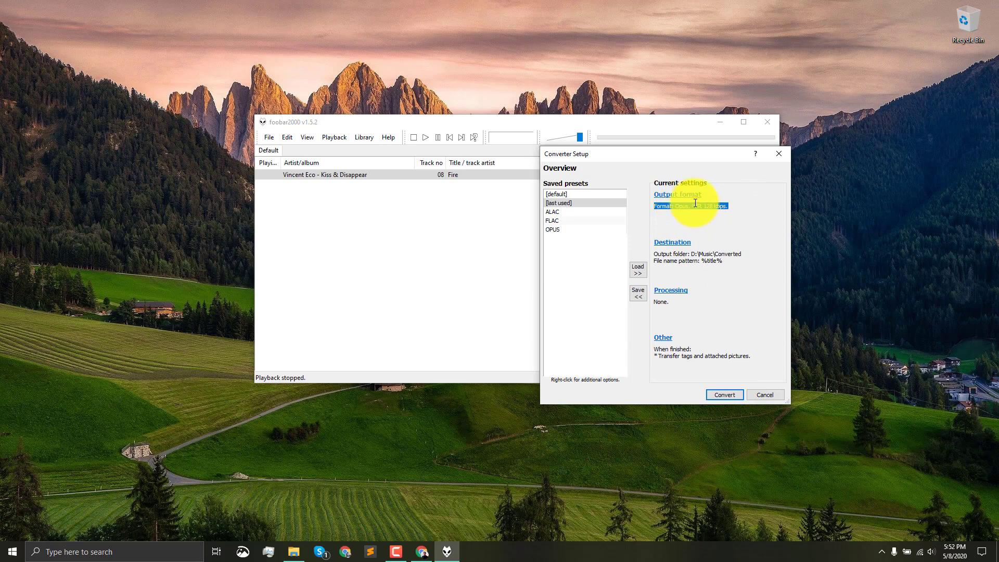
left_click(713, 210)
left_click_drag(676, 210, 641, 206)
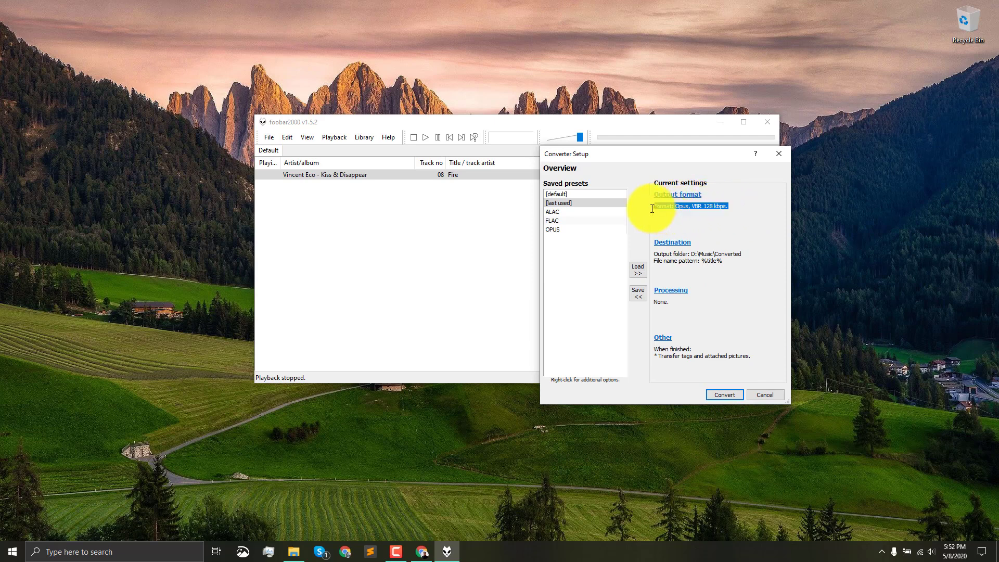
left_click(721, 265)
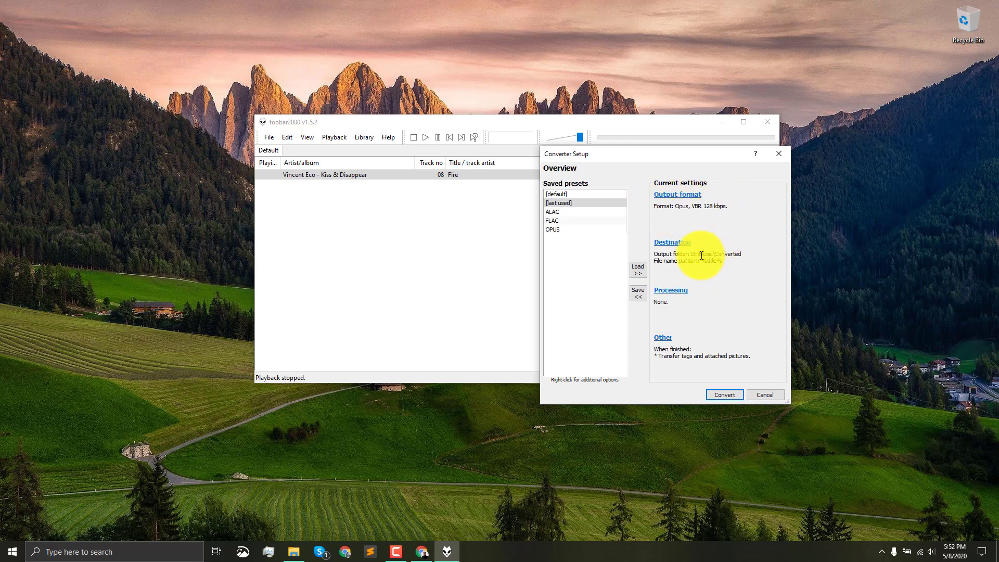
left_click_drag(731, 263, 667, 254)
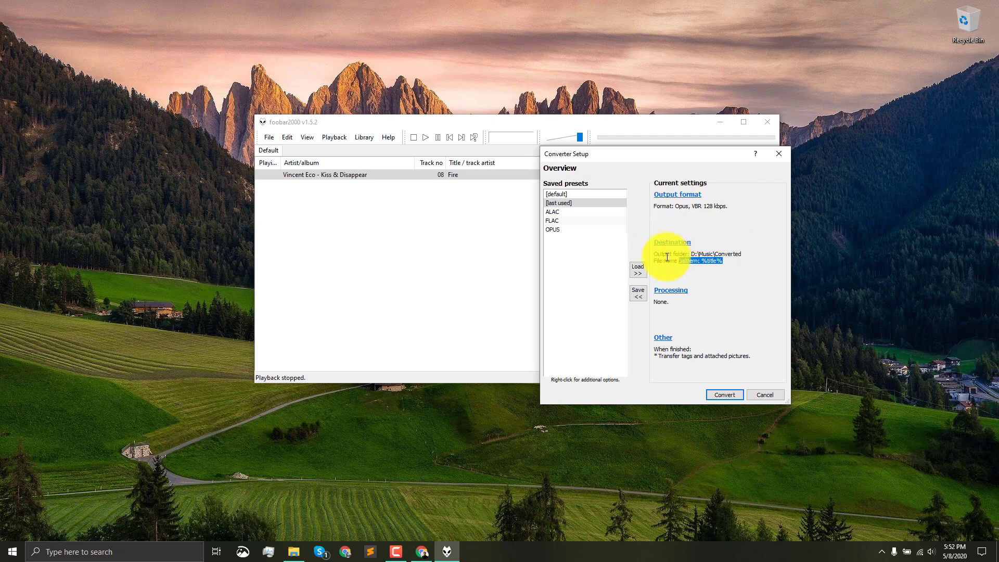
- Review the converter's Other settings for preview generation and when-done options such as metadata and picture transfer, and return to the overview
left_click(735, 260)
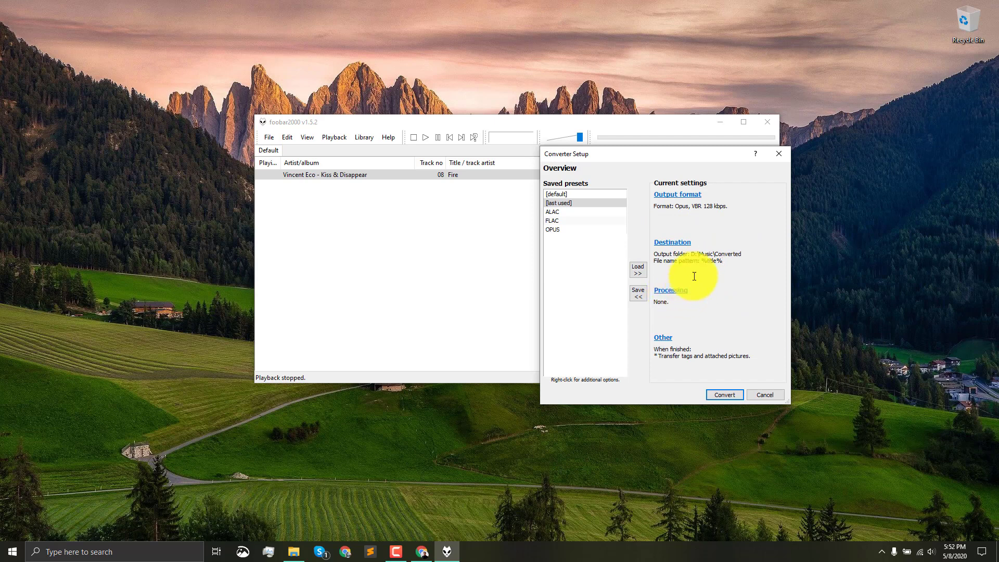
left_click(674, 344)
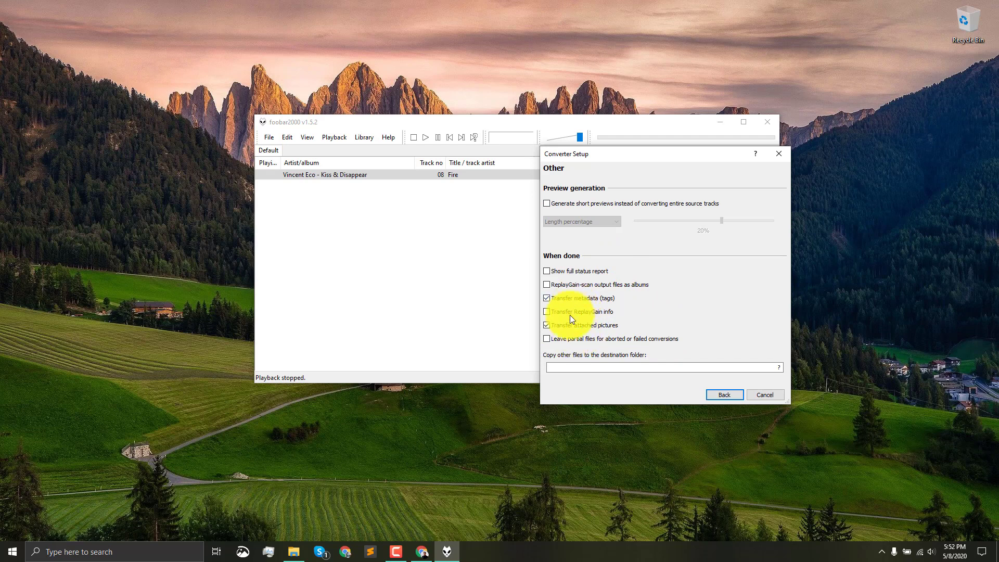
left_click(724, 395)
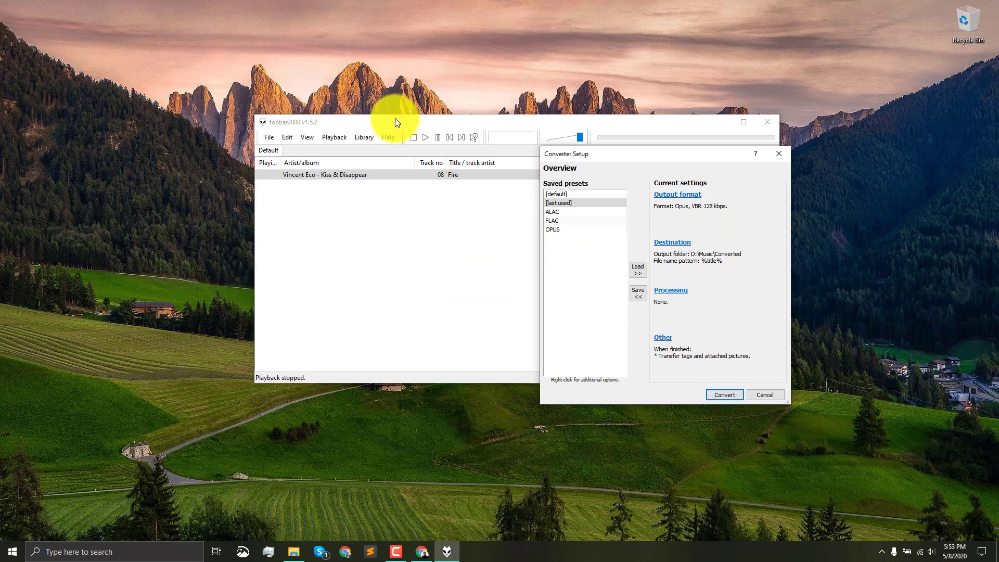
- Try to convert the Fire track to Opus, and cancel at the overwrite prompt for D:\Music\Converted\Fire.opus
left_click_drag(702, 156, 655, 123)
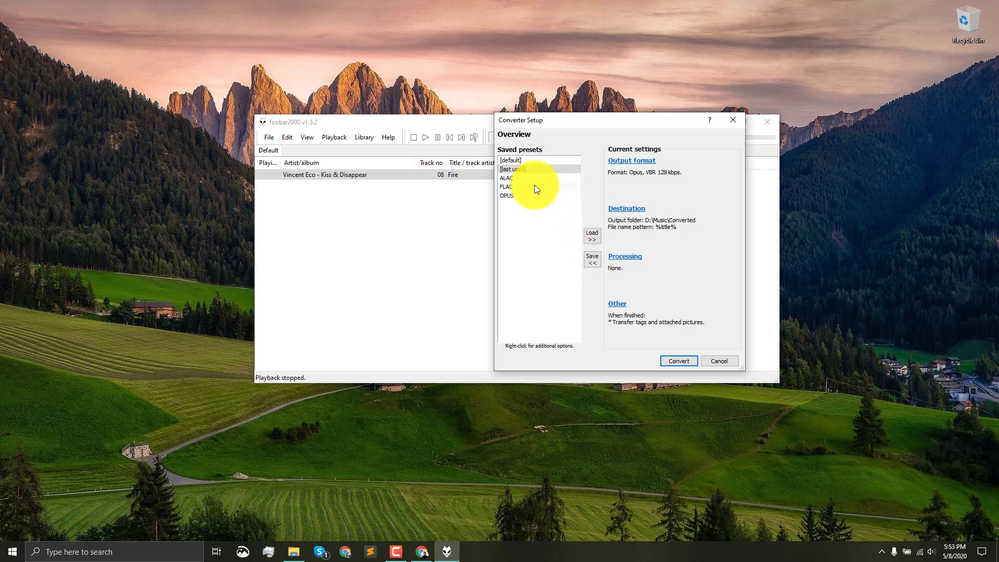
left_click(682, 362)
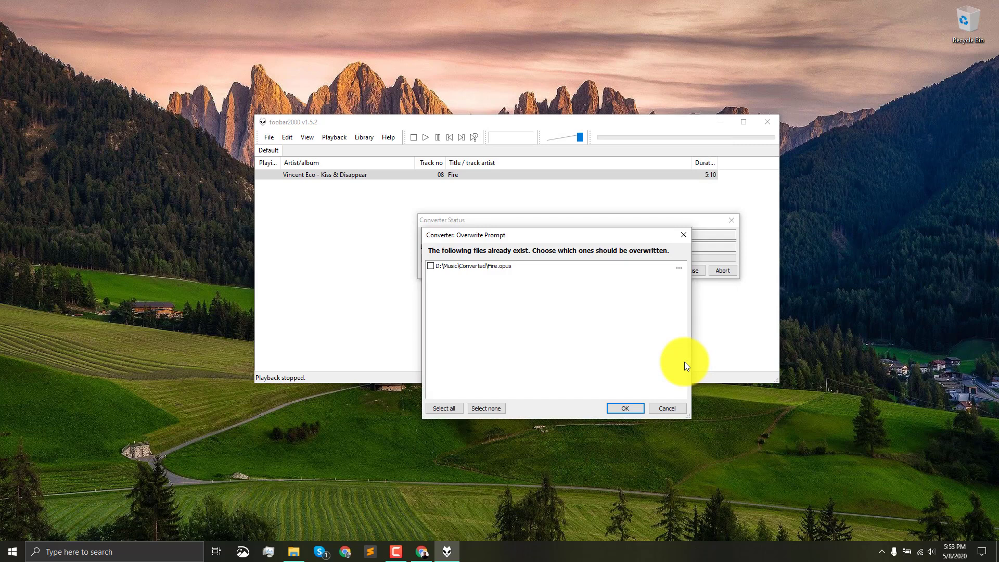
left_click_drag(545, 233, 297, 155)
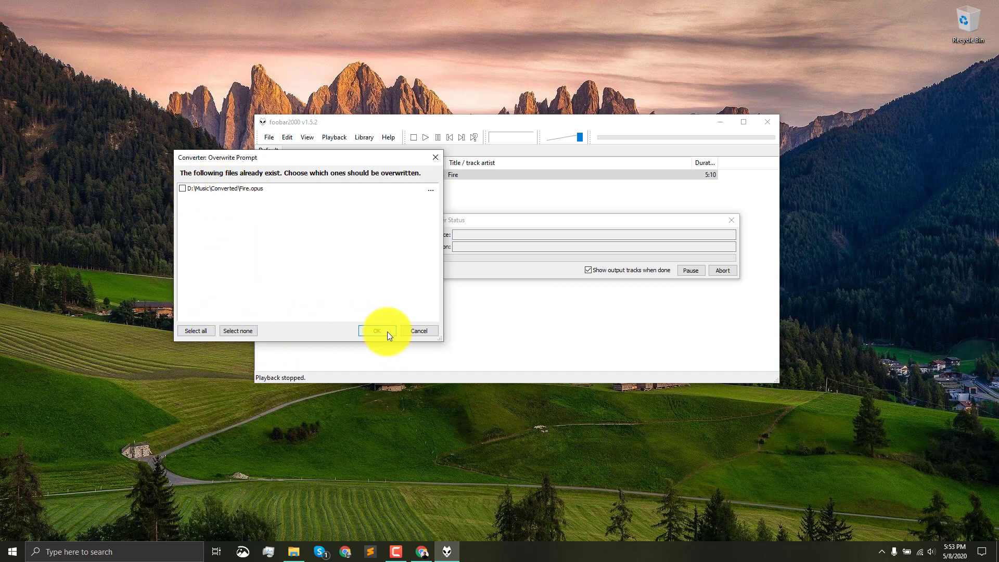
left_click(414, 331)
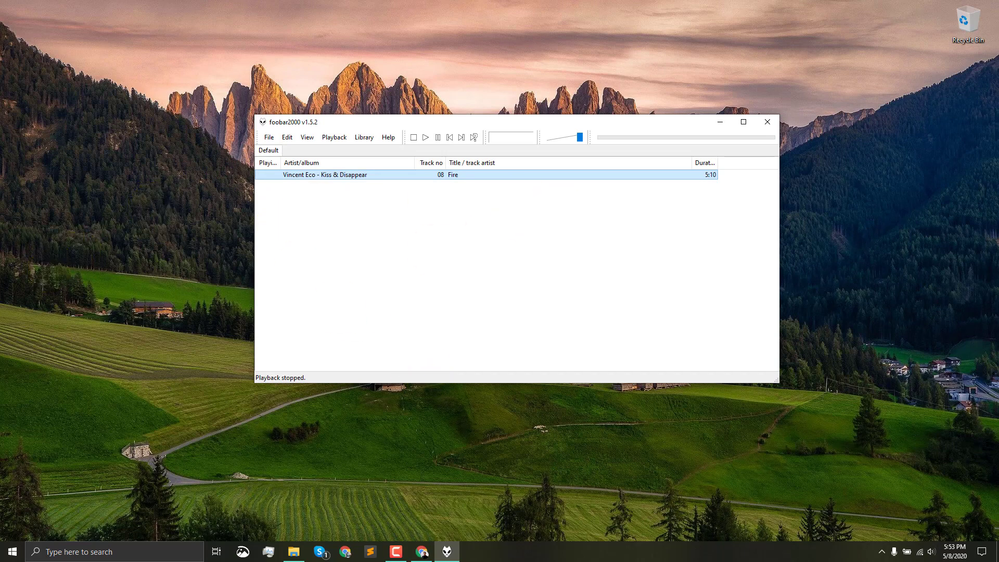
- Add the converted Fire.opus from D:\Music\Converted to the Default playlist and shift the player window aside
key("alt+Tab")
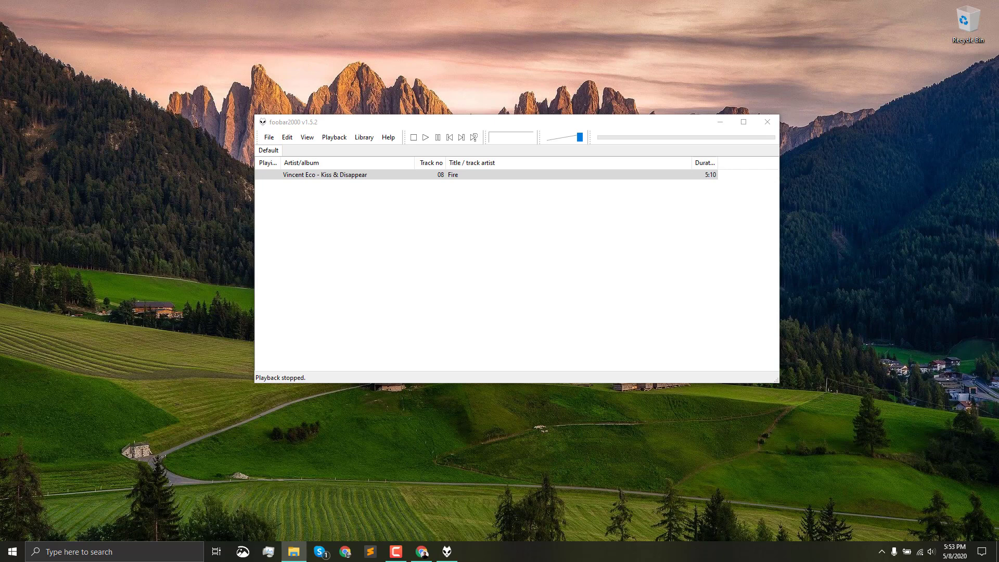
left_click_drag(0, 291, 376, 295)
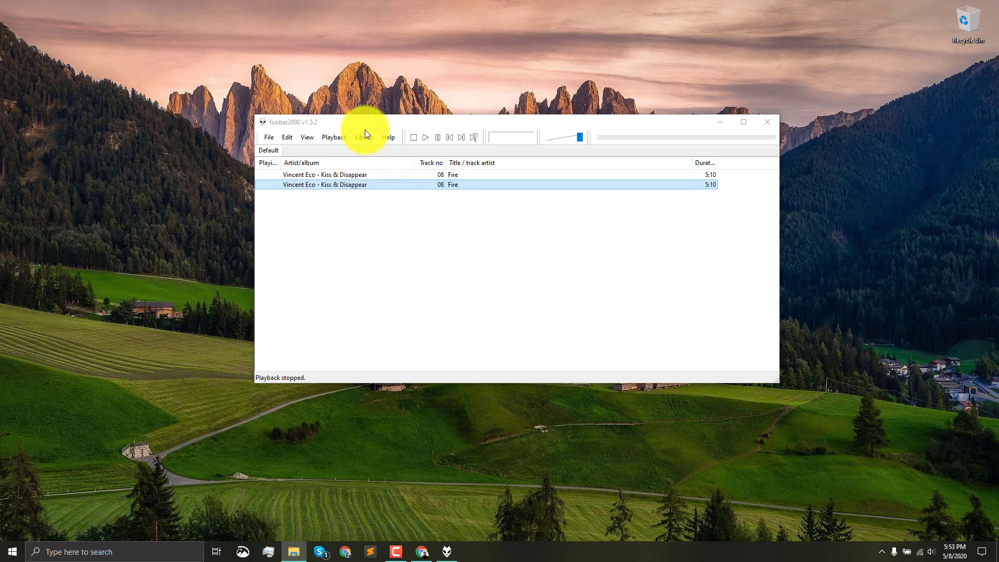
left_click_drag(371, 121, 670, 118)
left_click(380, 318)
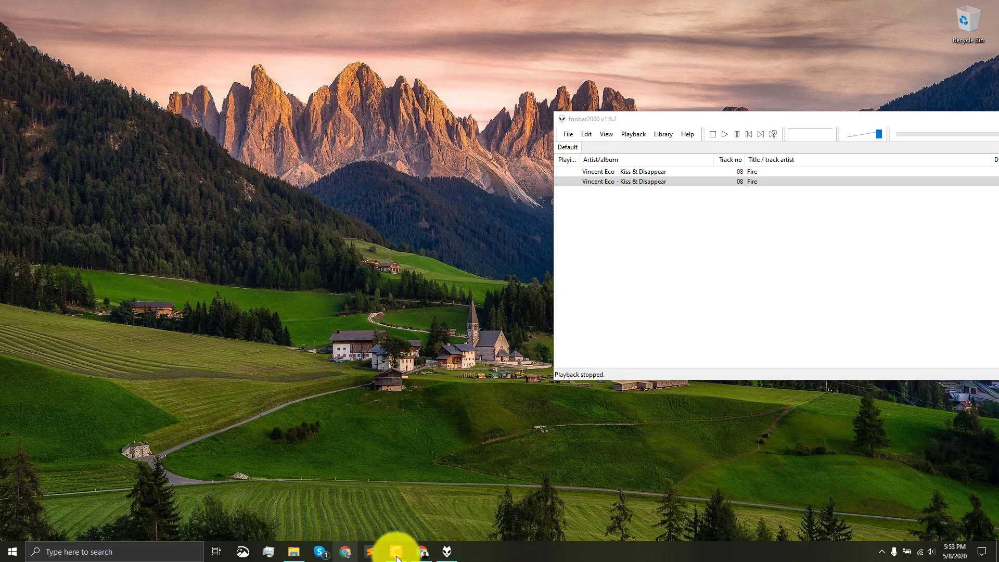
- Switch to Chrome and open the Spek website, spek.cc, in a new tab
left_click(423, 552)
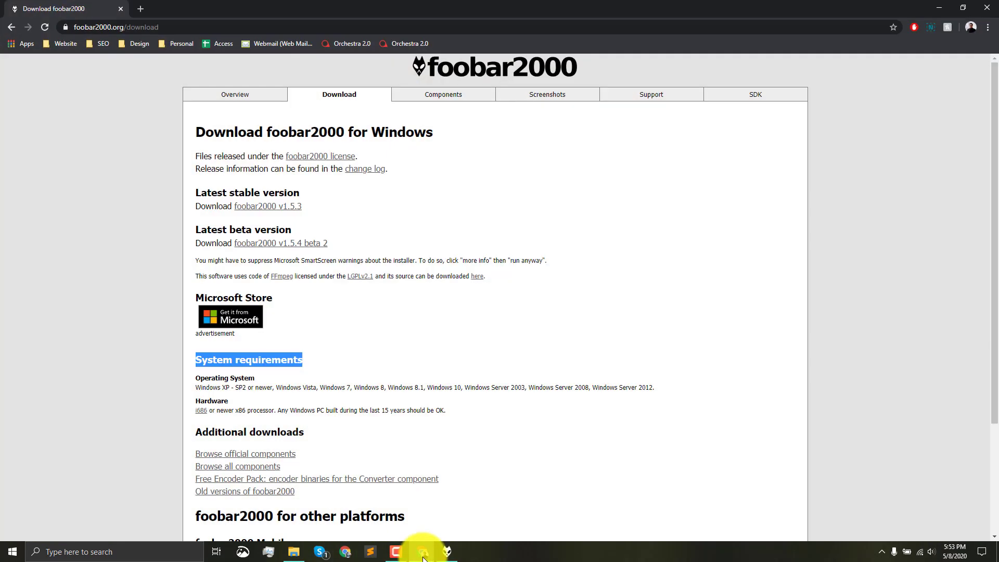
left_click(140, 8)
type("spek")
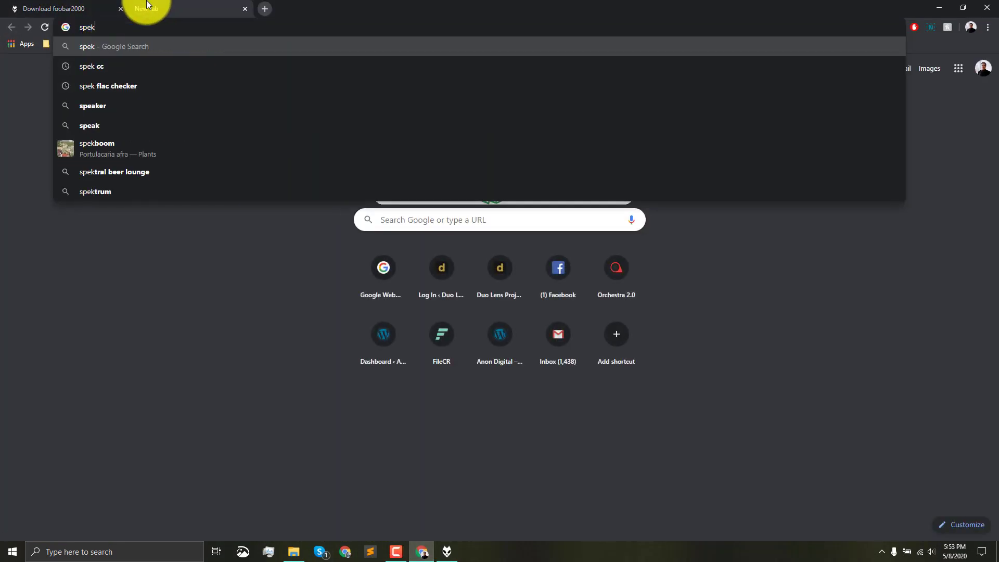
type(".cc")
key("Return")
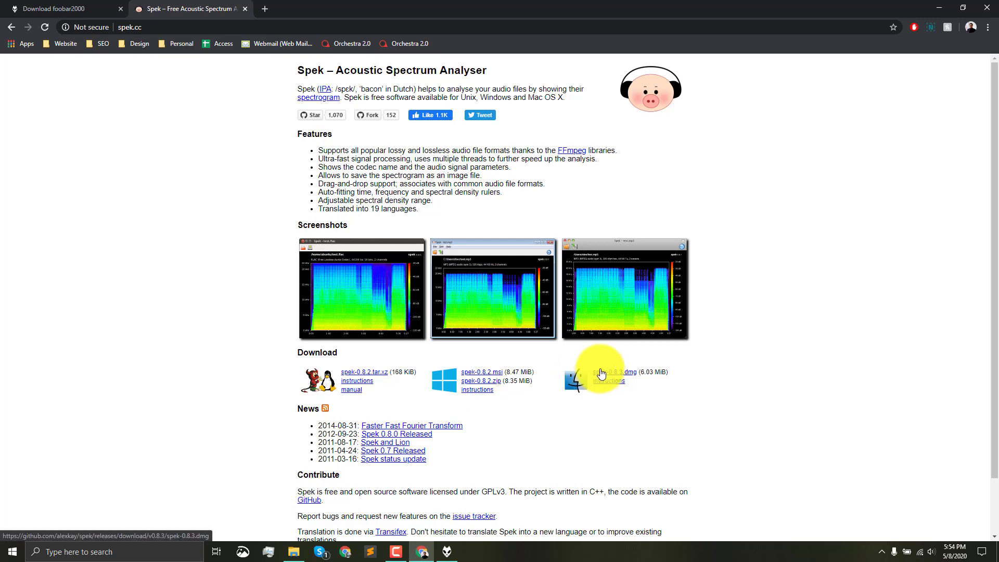
- Launch two separate Spek windows and place them side by side
left_click(127, 553)
type("spek")
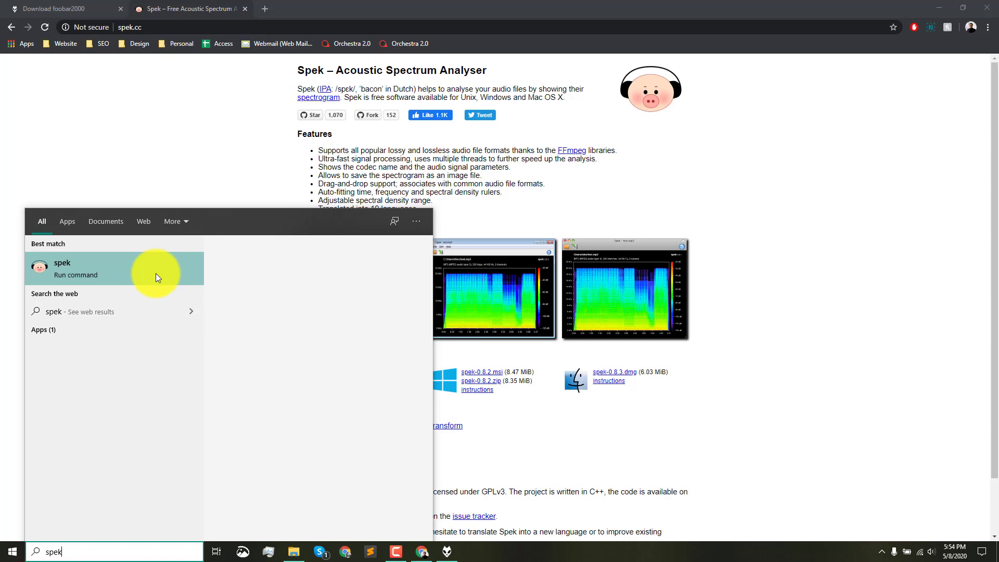
left_click(192, 267)
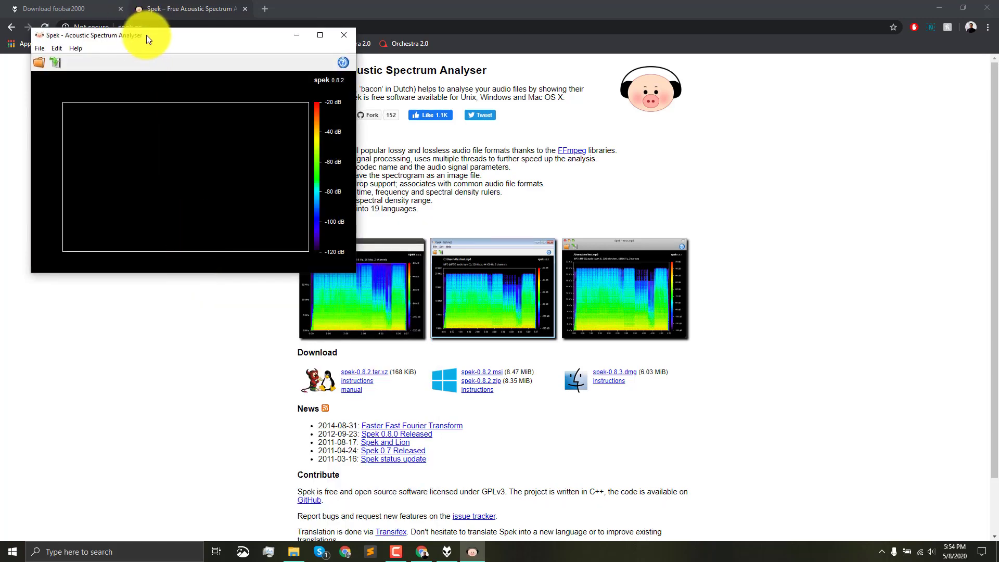
left_click_drag(146, 35, 542, 85)
left_click(72, 551)
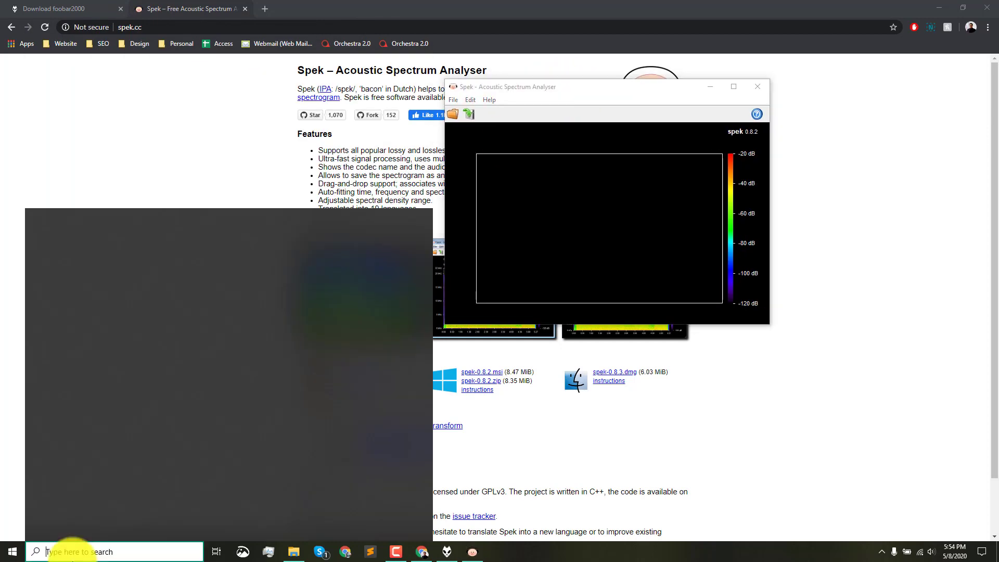
type("spek")
key("Return")
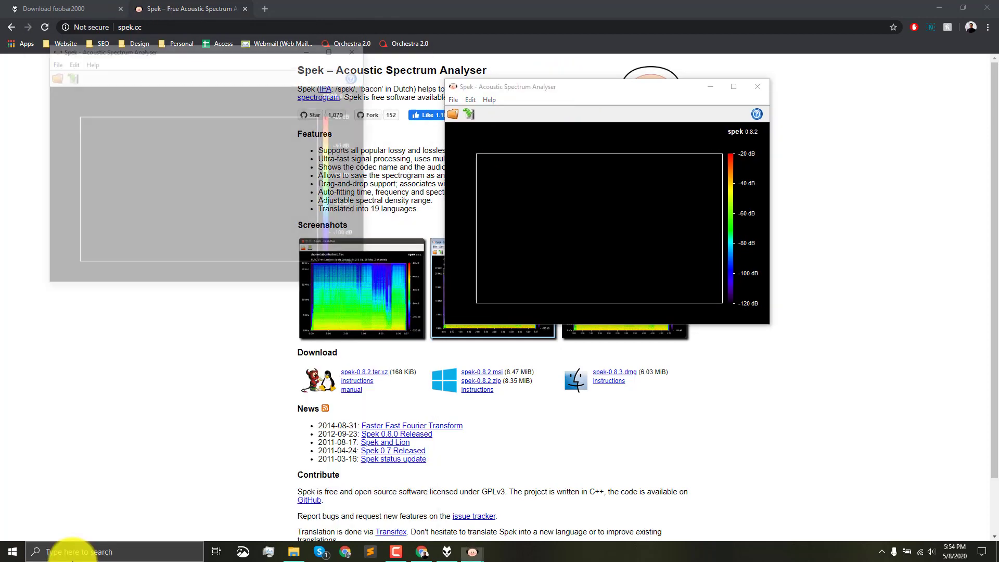
left_click_drag(190, 49, 257, 86)
- Load the FLAC version of Fire from foobar2000 into one Spek window and the Opus version into the other
left_click(447, 552)
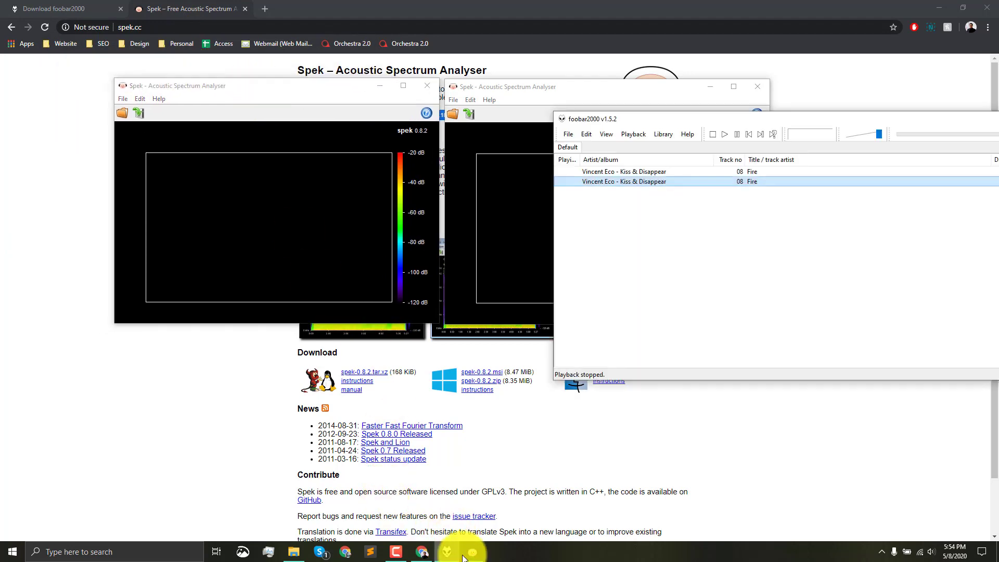
left_click(623, 172)
left_click_drag(633, 172, 311, 189)
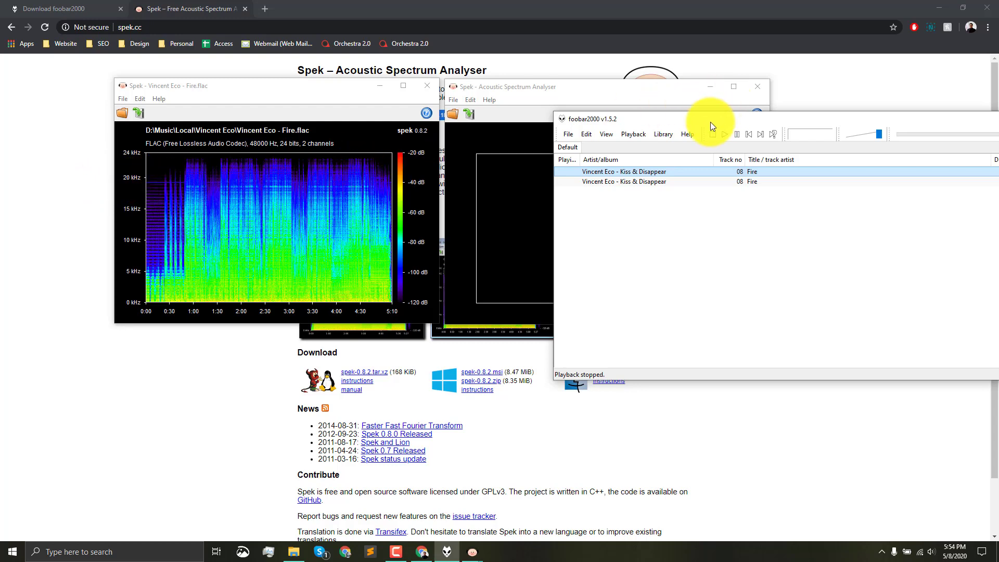
left_click_drag(710, 122, 460, 349)
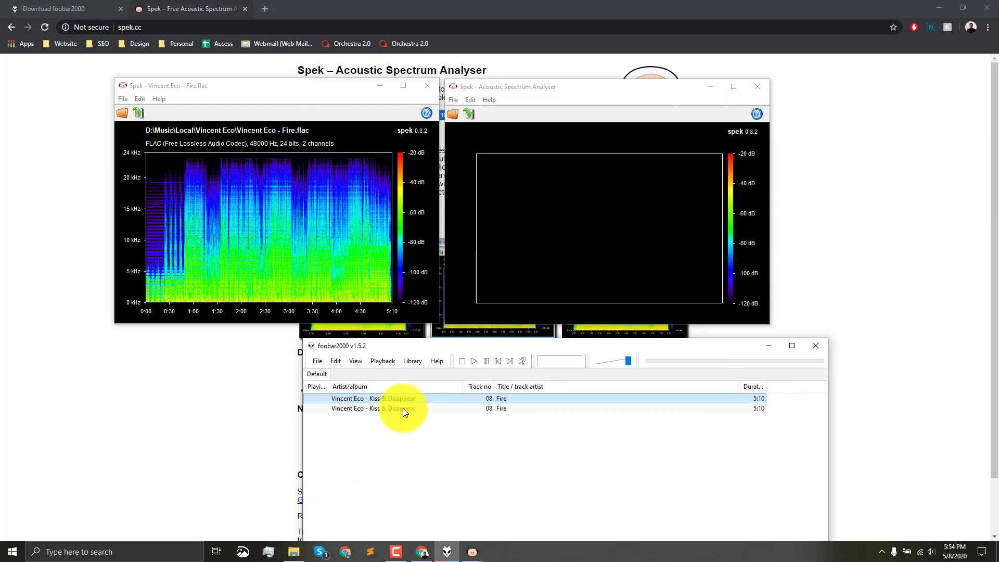
left_click(377, 409)
mouse_move(373, 411)
left_mouse_down()
mouse_move(520, 330)
mouse_move(555, 218)
left_mouse_up()
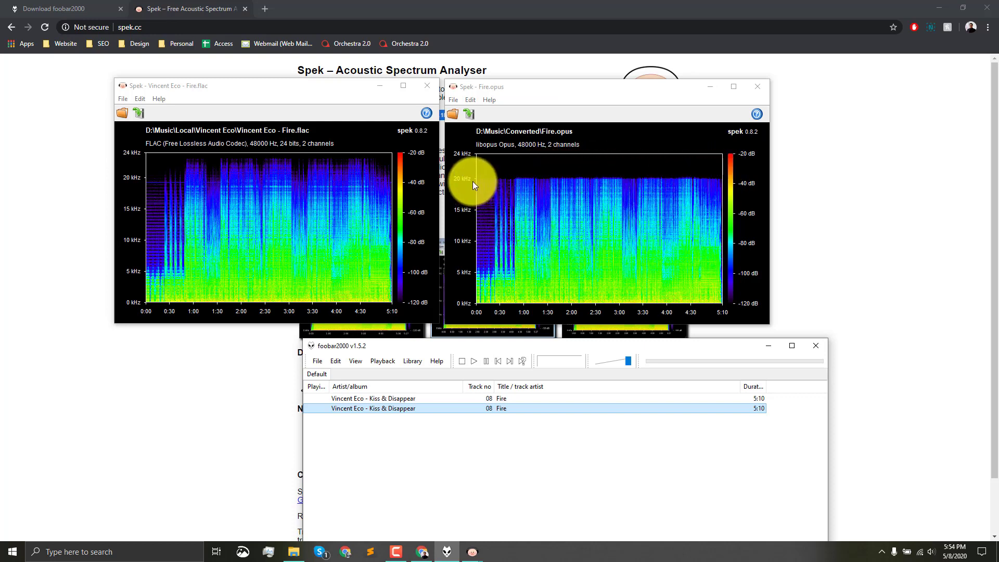
- Launch a third Spek window and arrange it in a row beside the FLAC and Opus spectrograms
left_click(112, 553)
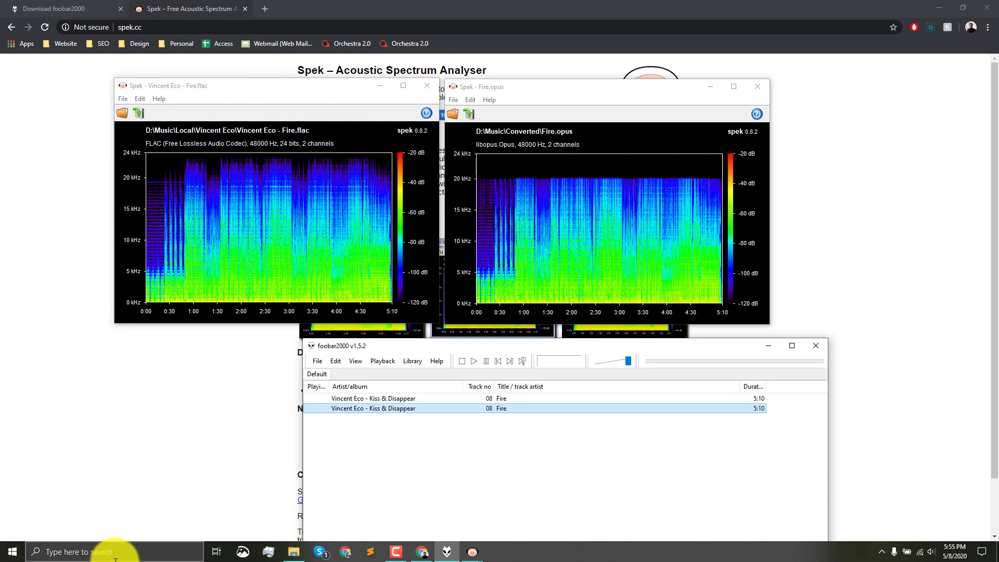
type("spek")
key("Return")
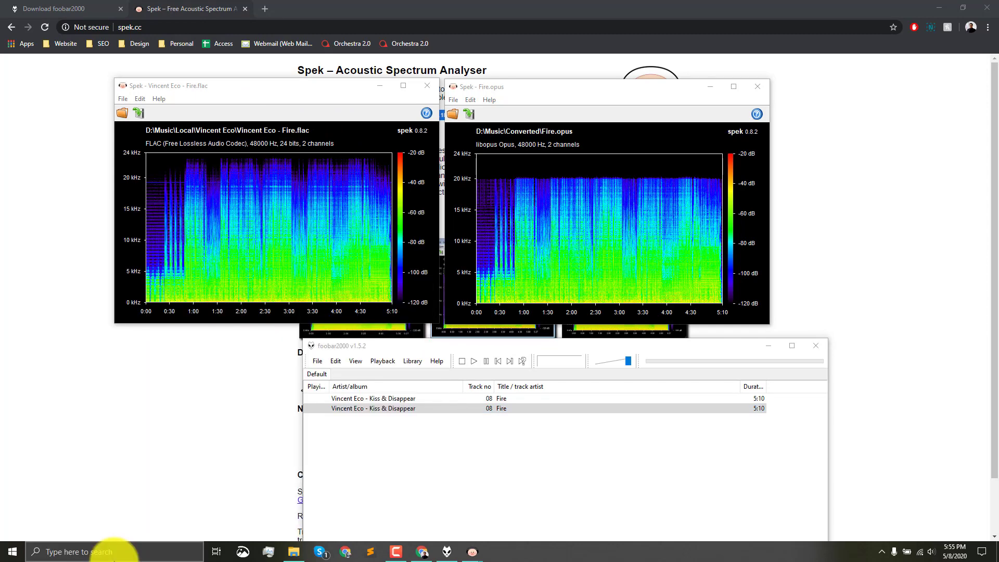
left_click_drag(152, 70, 678, 91)
left_click_drag(308, 87, 237, 91)
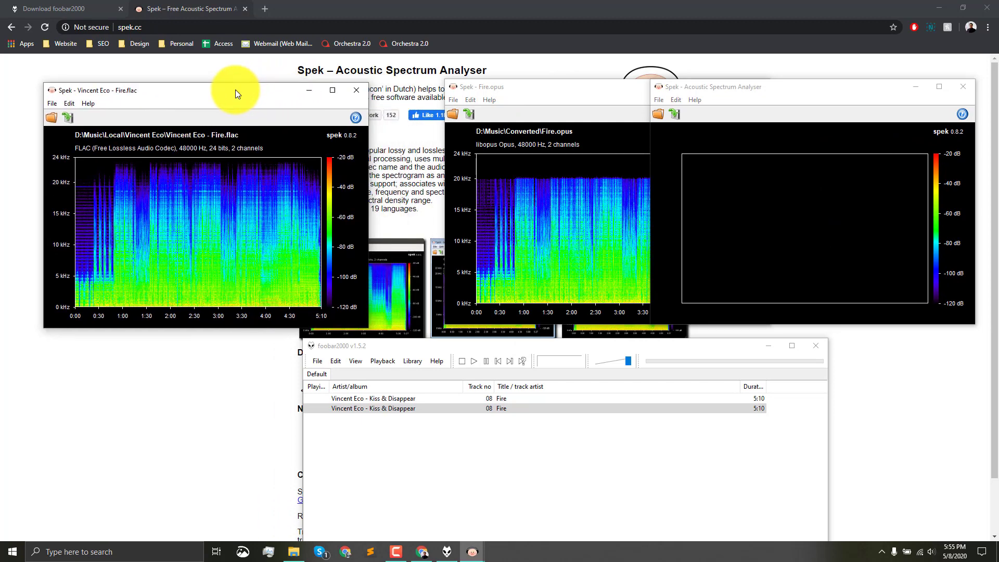
left_click_drag(500, 87, 430, 86)
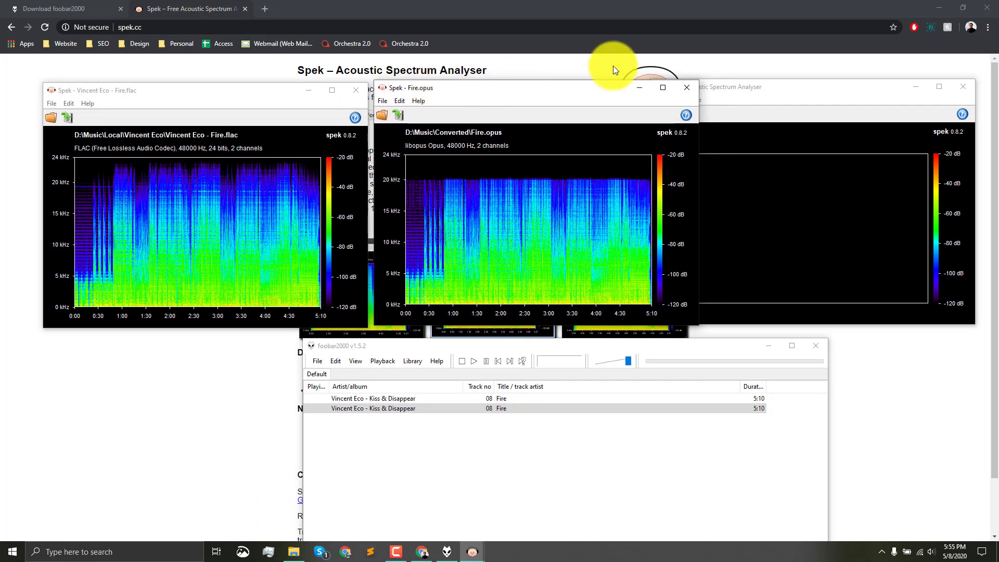
left_click_drag(731, 87, 746, 101)
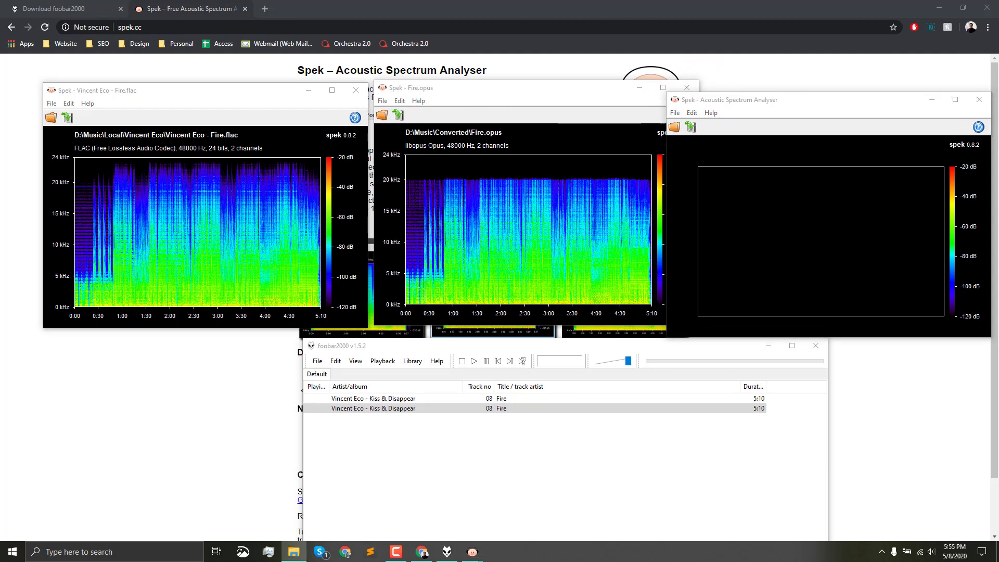
- Convert the FLAC version of Fire in foobar2000 to MP3 (LAME), V2, in the D:\Music\Converted folder
left_click(416, 430)
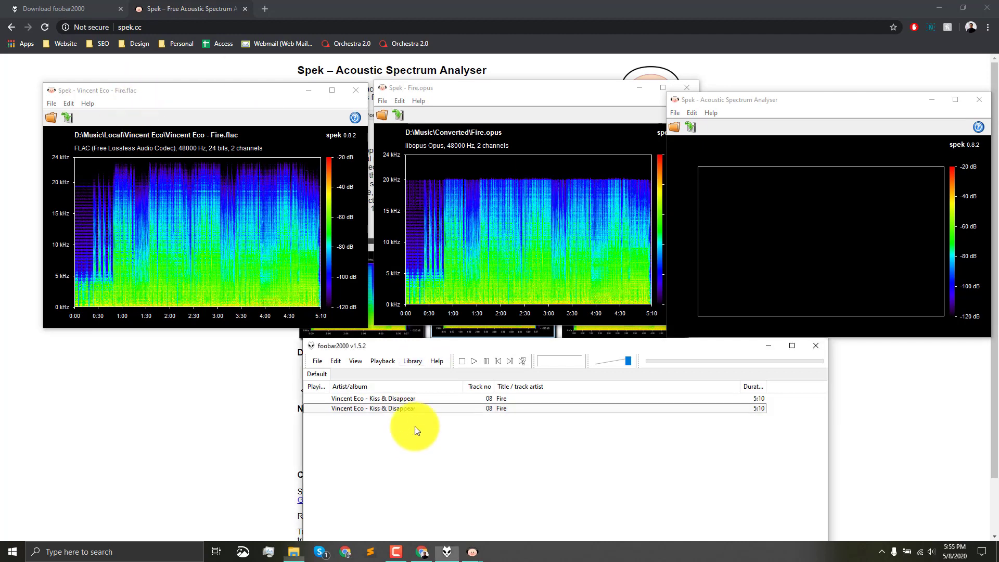
left_click(405, 398)
right_click(405, 398)
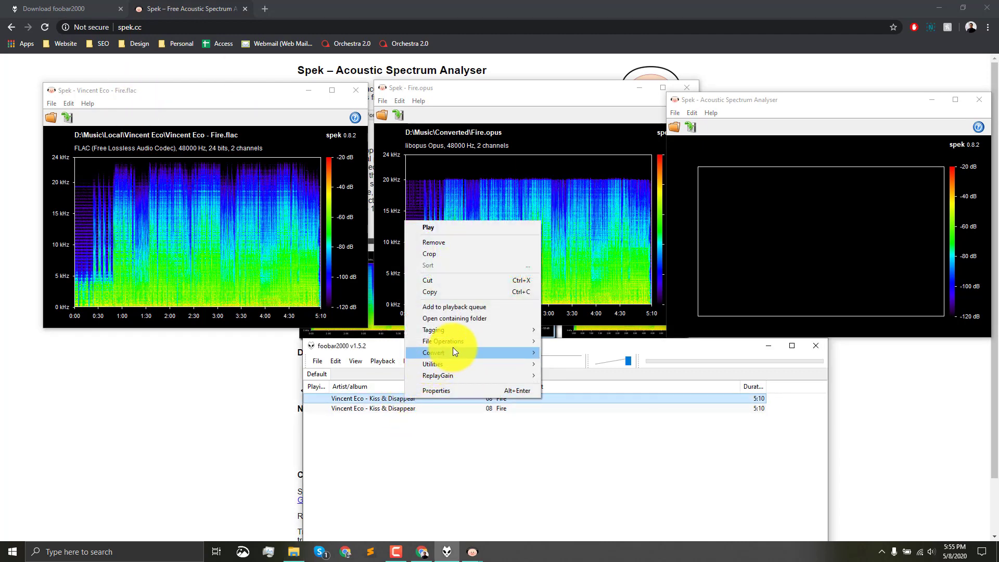
mouse_move(453, 351)
left_click(586, 426)
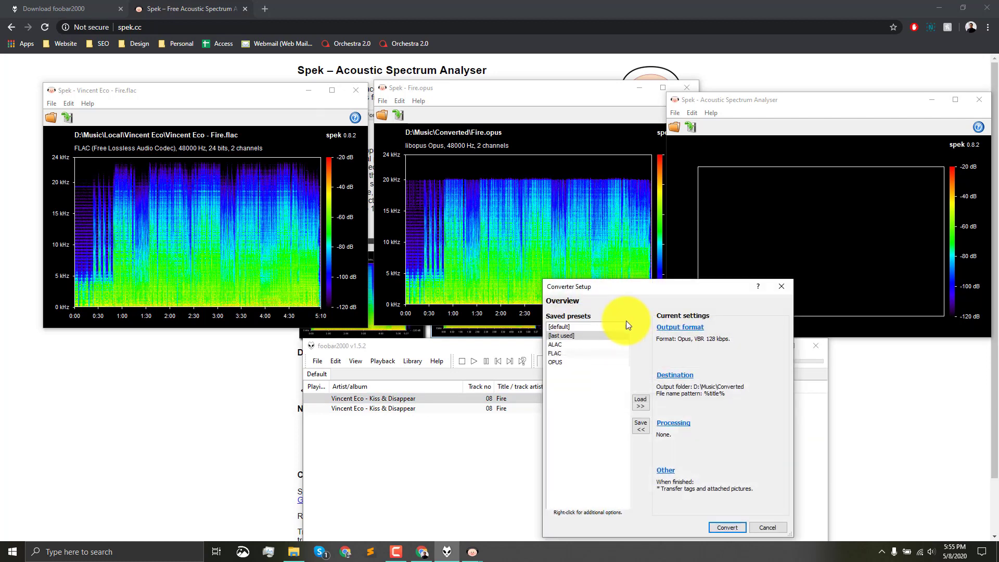
left_click(676, 328)
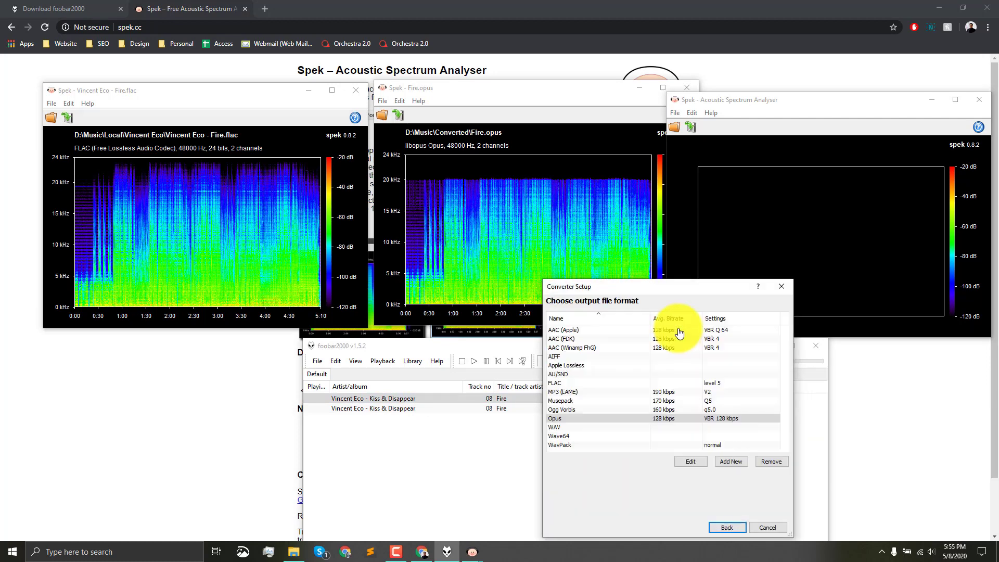
left_click(557, 392)
left_click(735, 528)
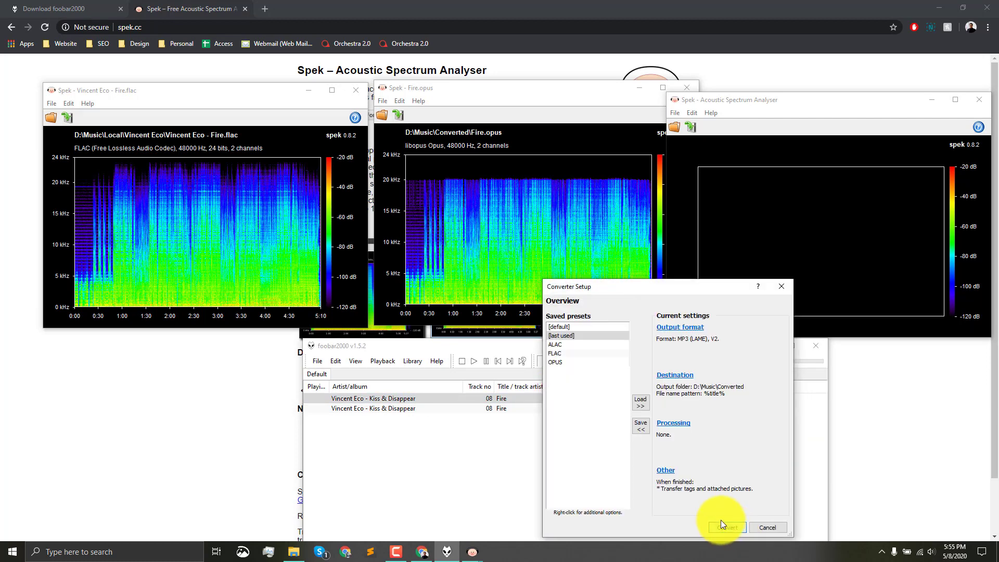
left_click(728, 528)
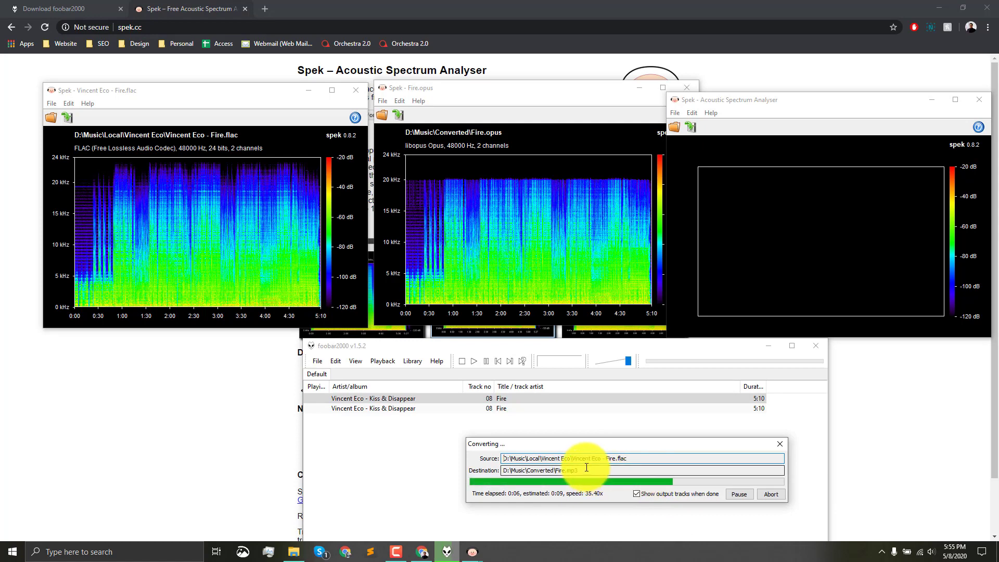
left_click_drag(591, 442, 477, 422)
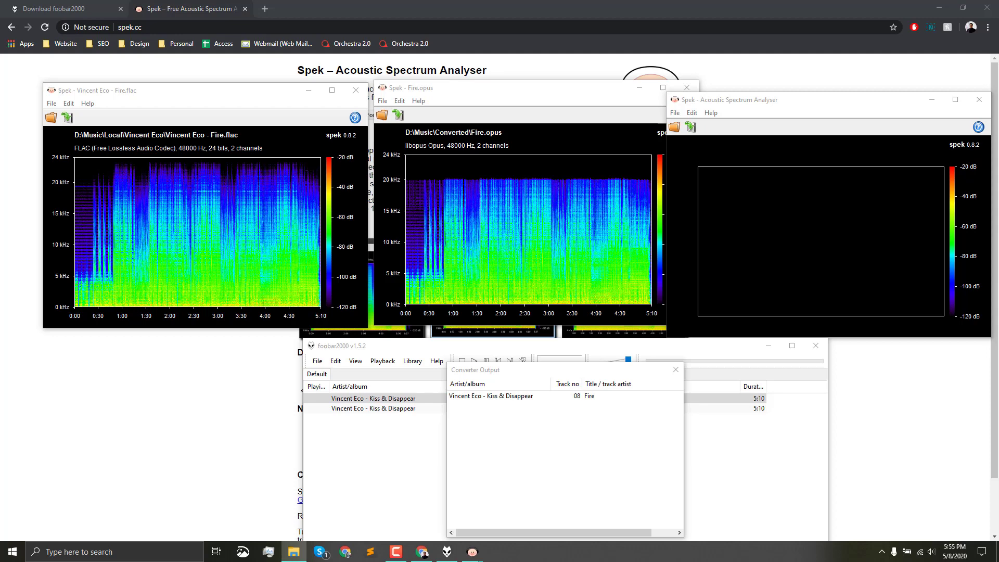
- Locate the MP3 version of Fire in the D:\Music\Converted folder and check its file type and size in its properties
left_click_drag(0, 48, 667, 56)
scroll(608, 235, "down", 7)
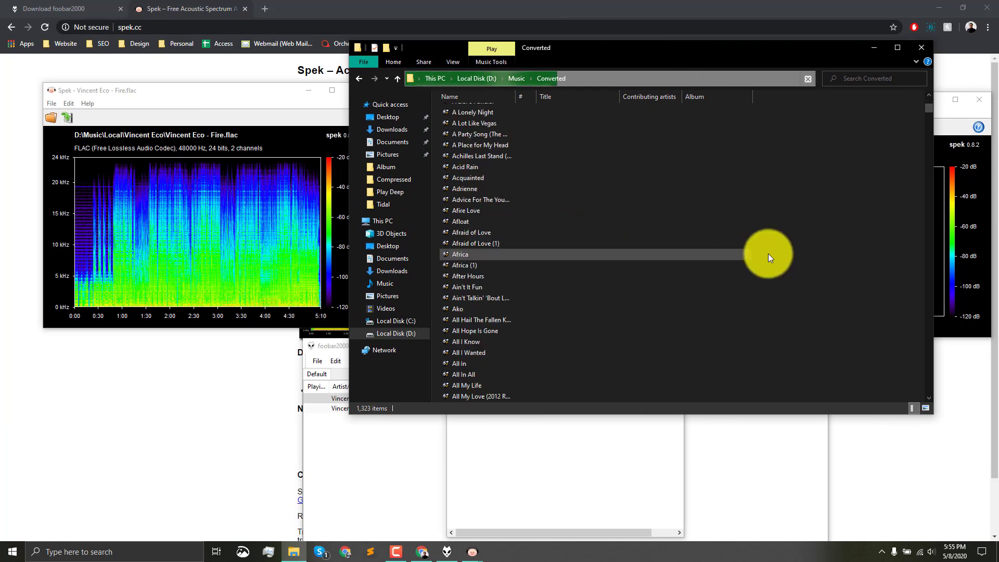
scroll(795, 243, "down", 20)
type("f")
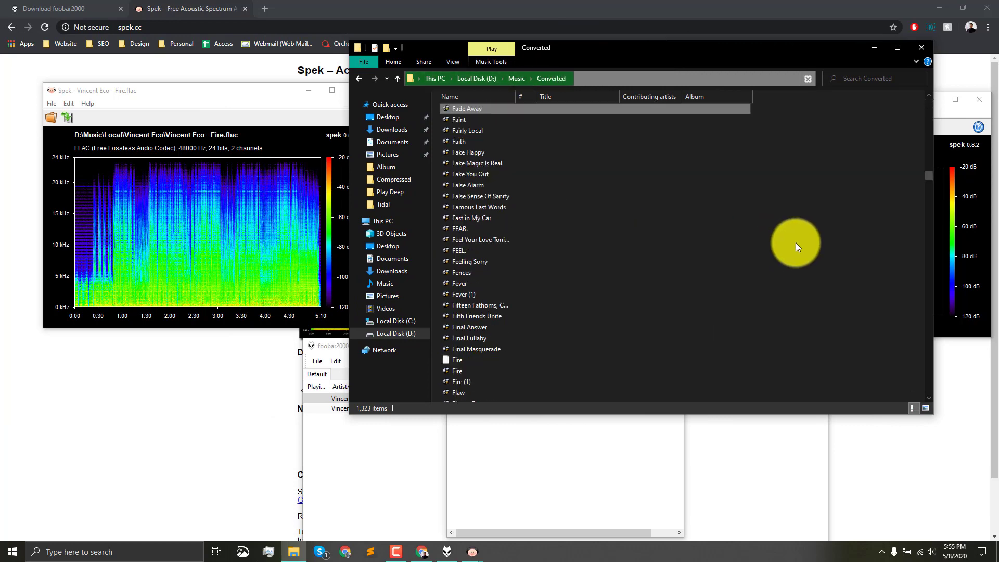
type("ir")
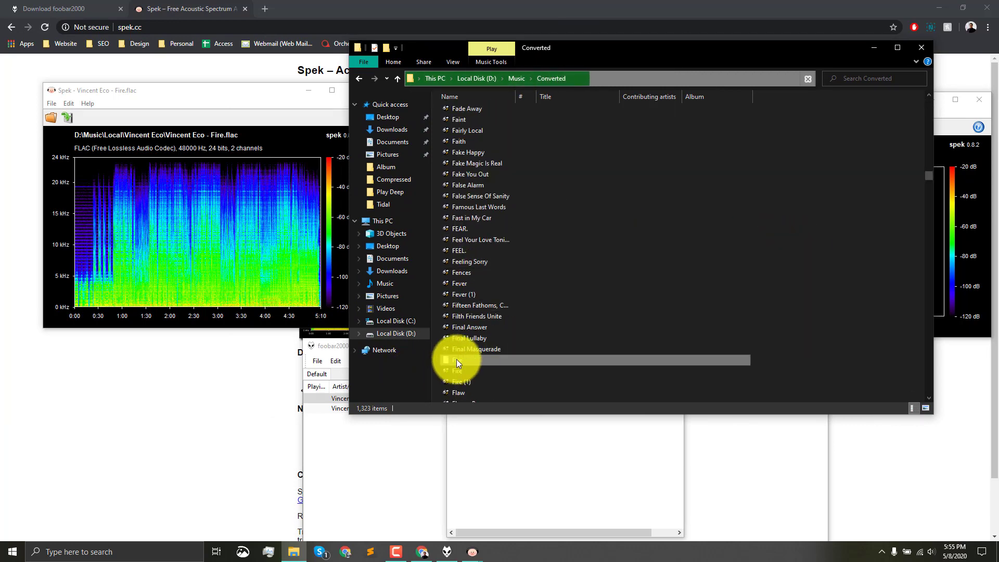
right_click(460, 360)
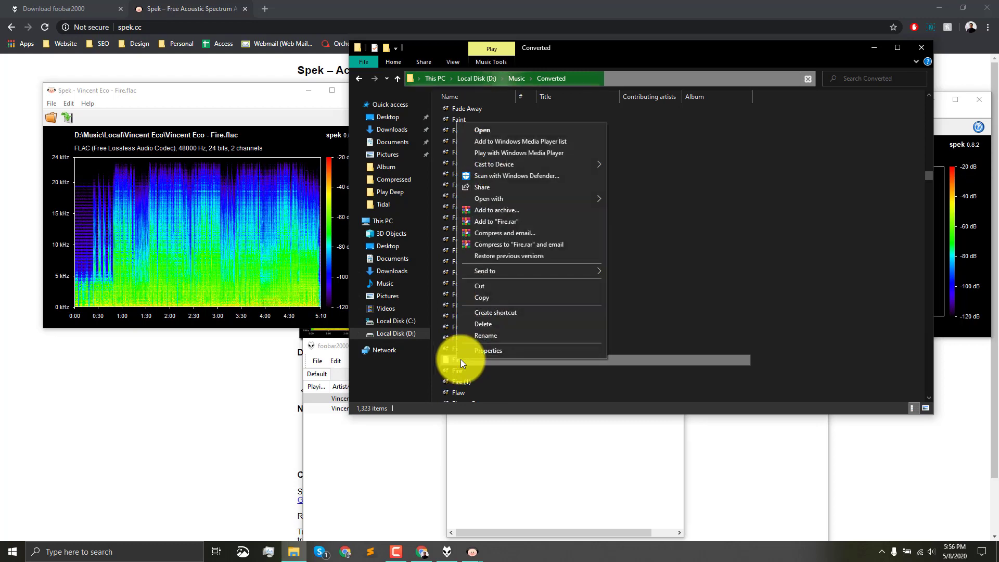
left_click(486, 351)
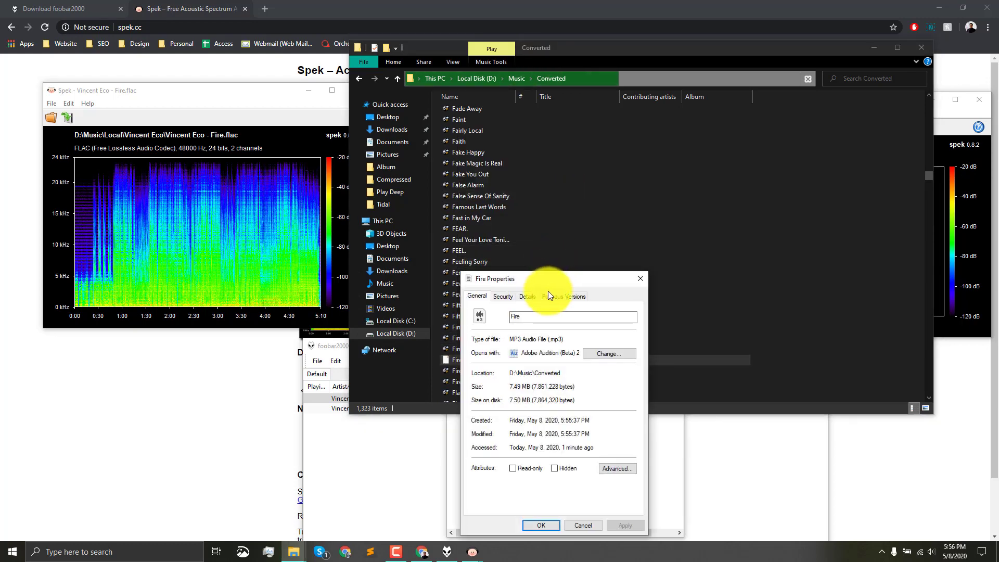
left_click(640, 279)
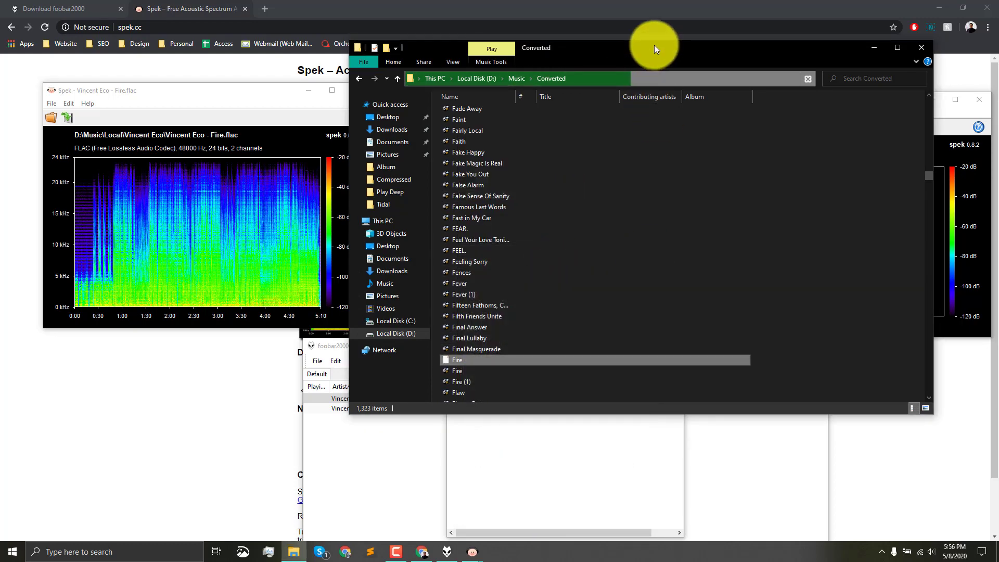
- Load Fire.mp3 from the Converted folder into the empty Spek window, and clear the other windows away from the three spectrograms
left_click_drag(654, 45, 323, 77)
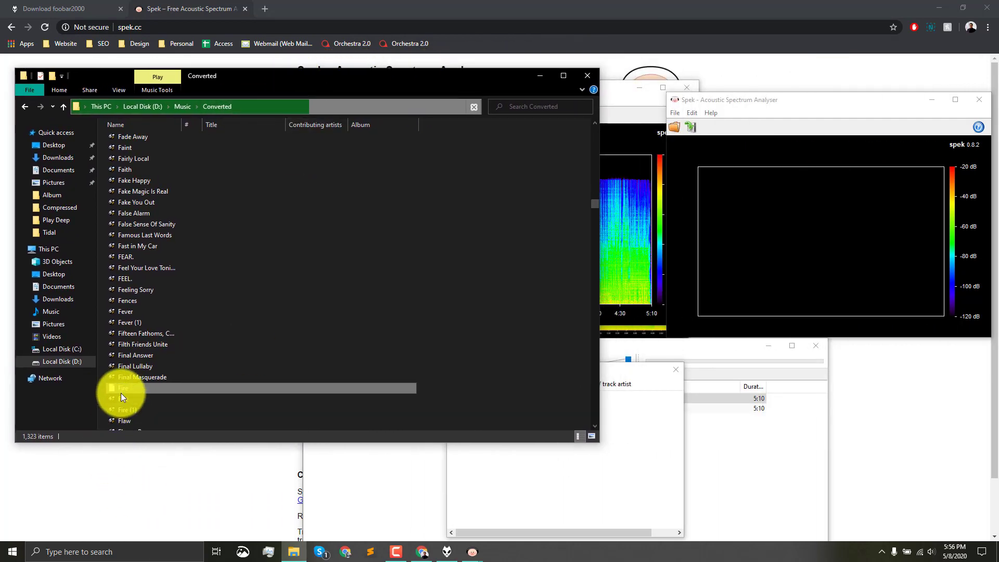
left_click_drag(180, 376, 801, 279)
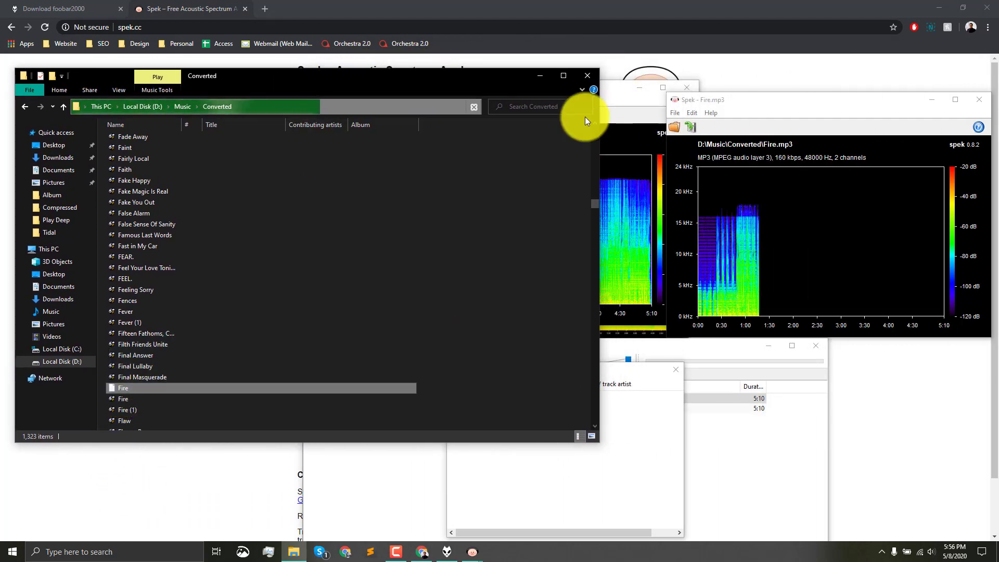
left_click(539, 76)
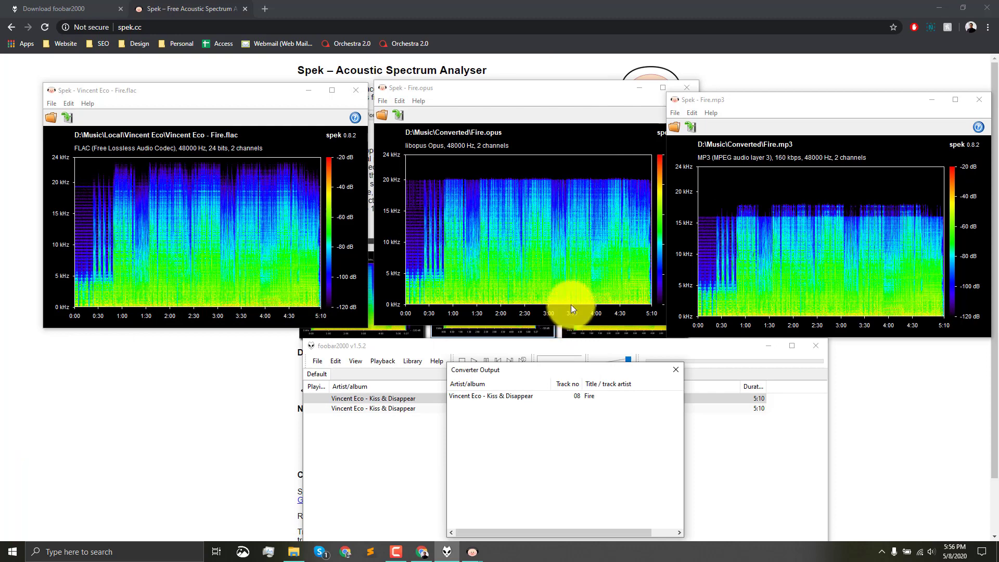
left_click(676, 370)
left_click_drag(437, 352, 395, 405)
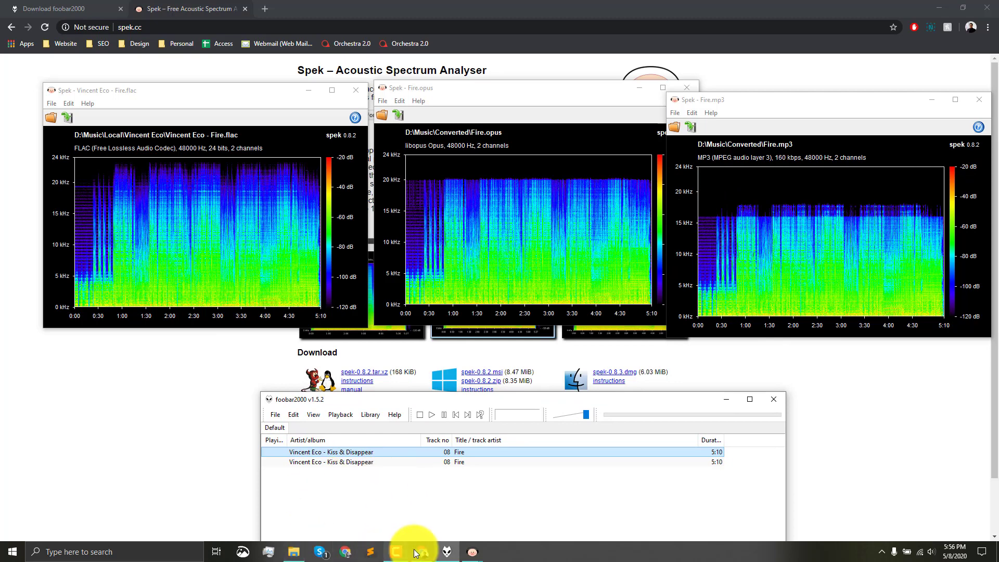
- Open the file properties of the Opus version of Fire in the Converted folder and move them clear of the file list
left_click(294, 552)
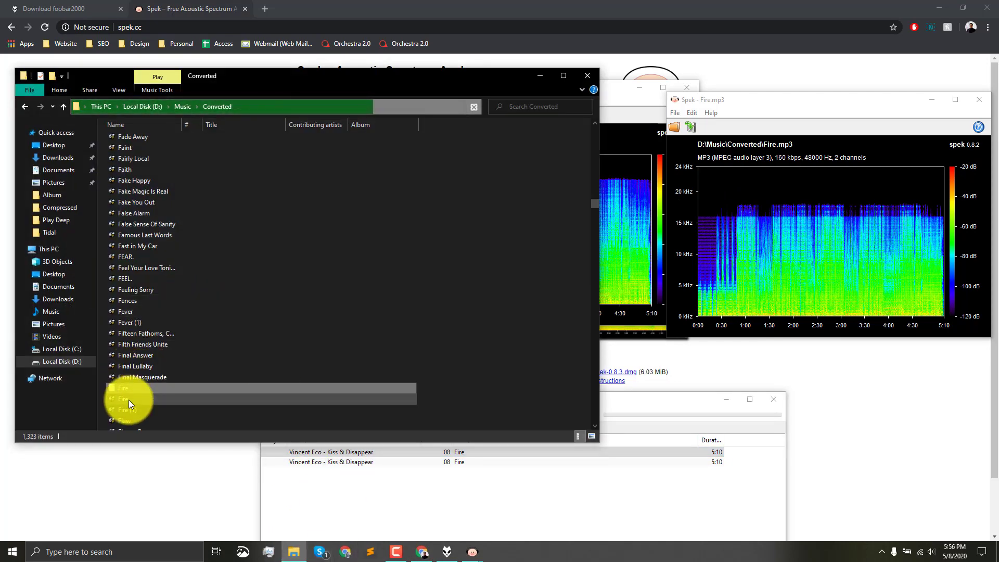
left_click(129, 399)
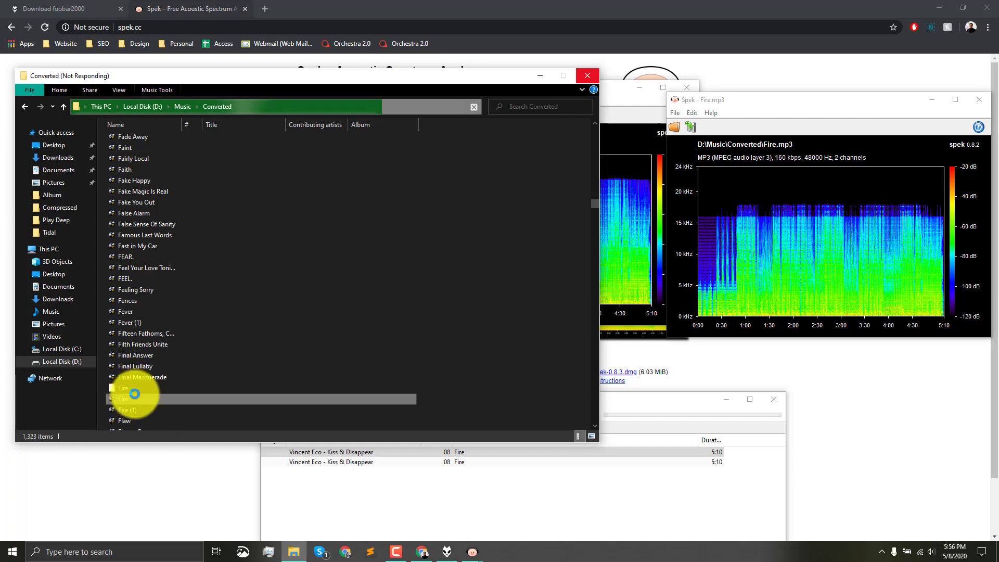
left_click(170, 394)
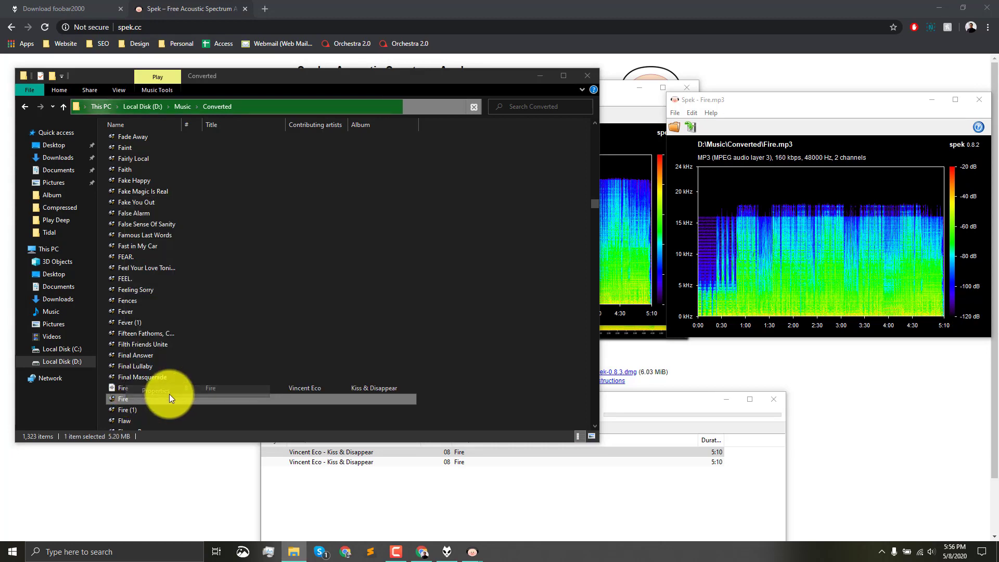
left_click_drag(205, 285, 445, 207)
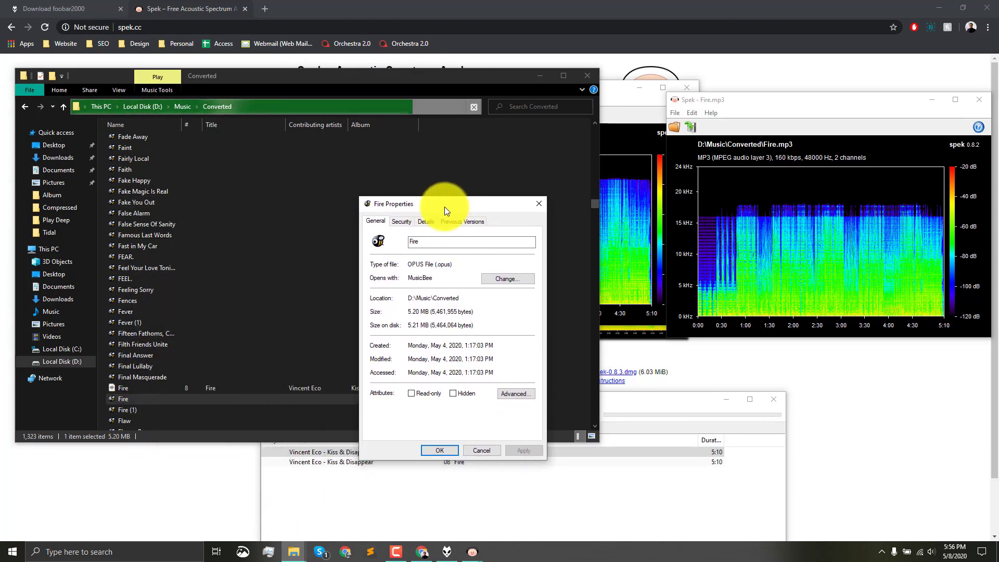
- Open the file properties of the MP3 version of Fire and place them beside the Opus file's properties
left_click(132, 389)
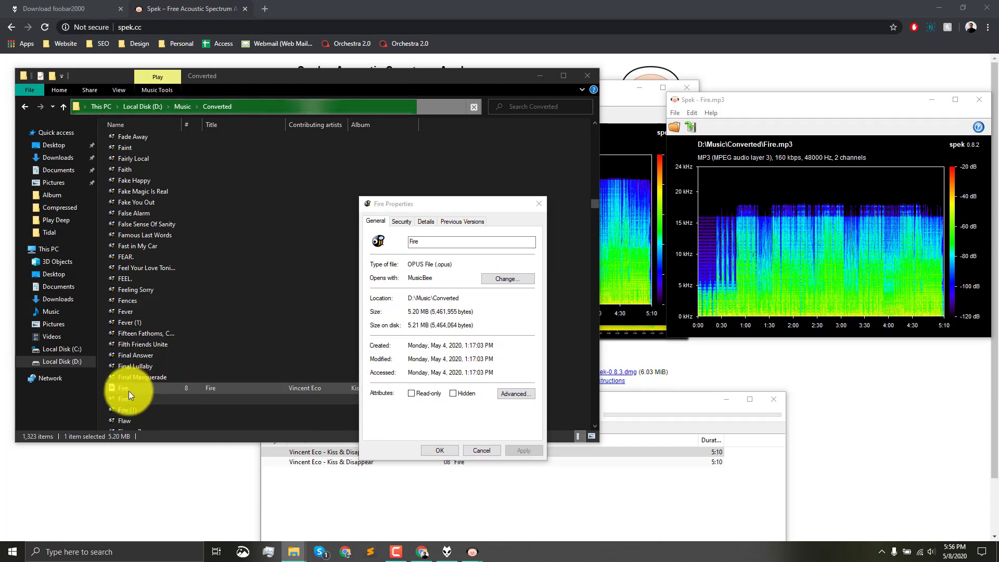
right_click(129, 392)
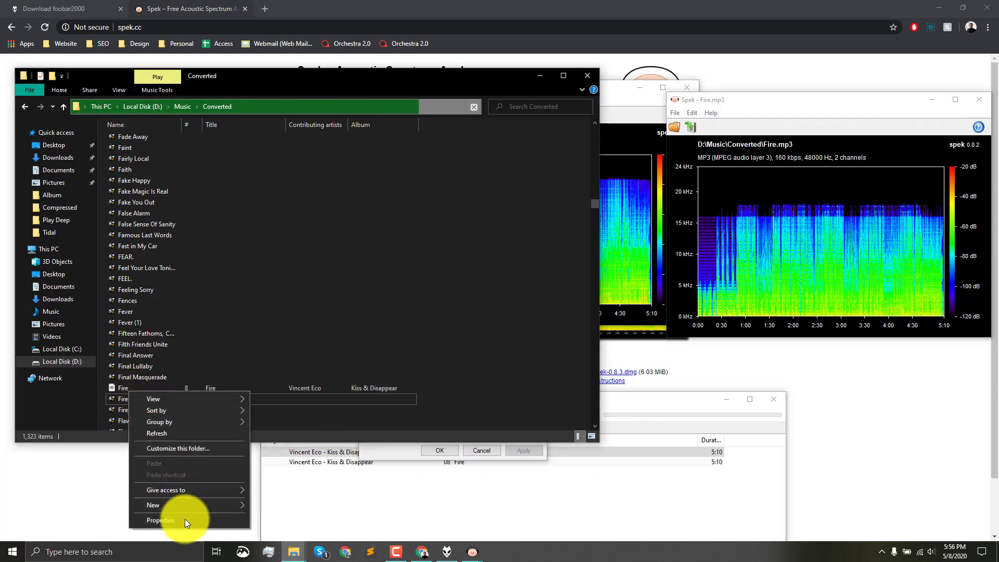
right_click(114, 387)
left_click(141, 383)
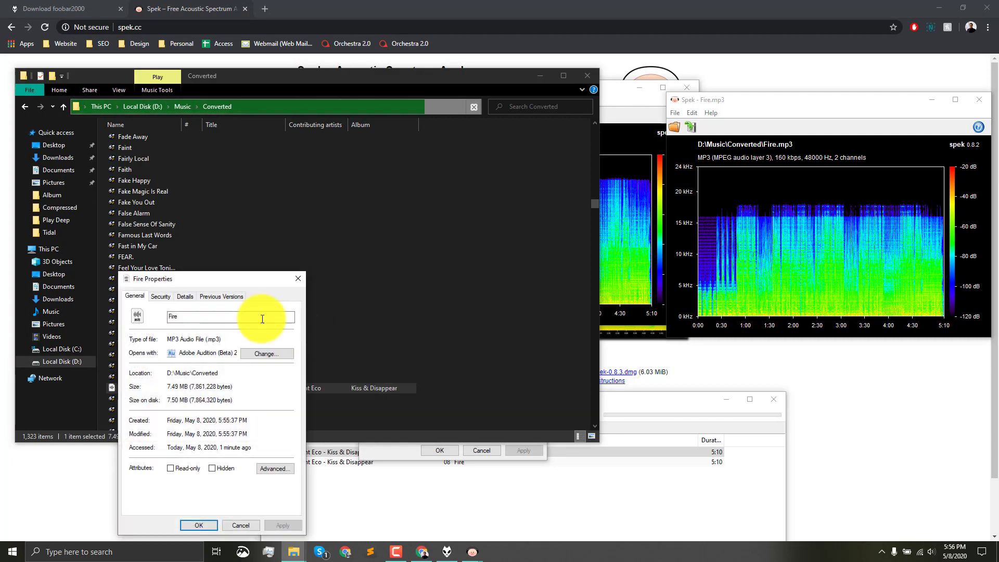
left_click_drag(205, 282, 597, 204)
- Compare the Opus and MP3 file sizes side by side with the folder window out of the way, and close both properties dialogs
left_click(540, 76)
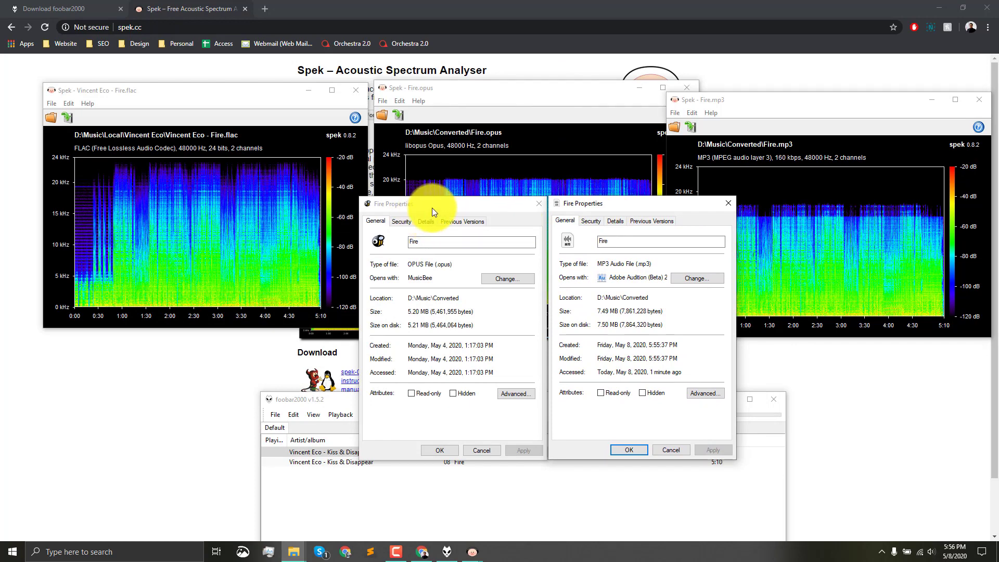
left_click_drag(439, 205, 297, 206)
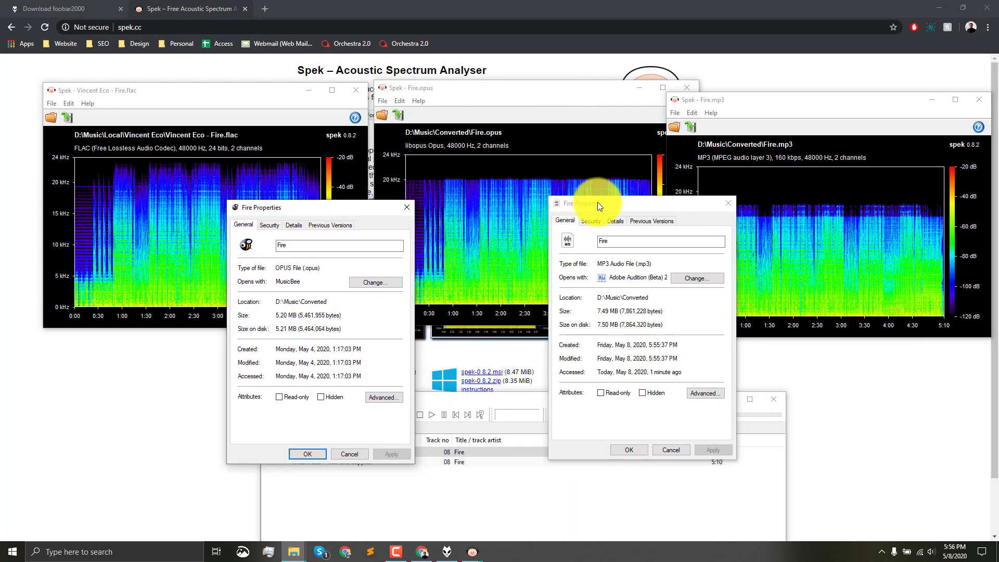
left_click_drag(598, 202, 467, 207)
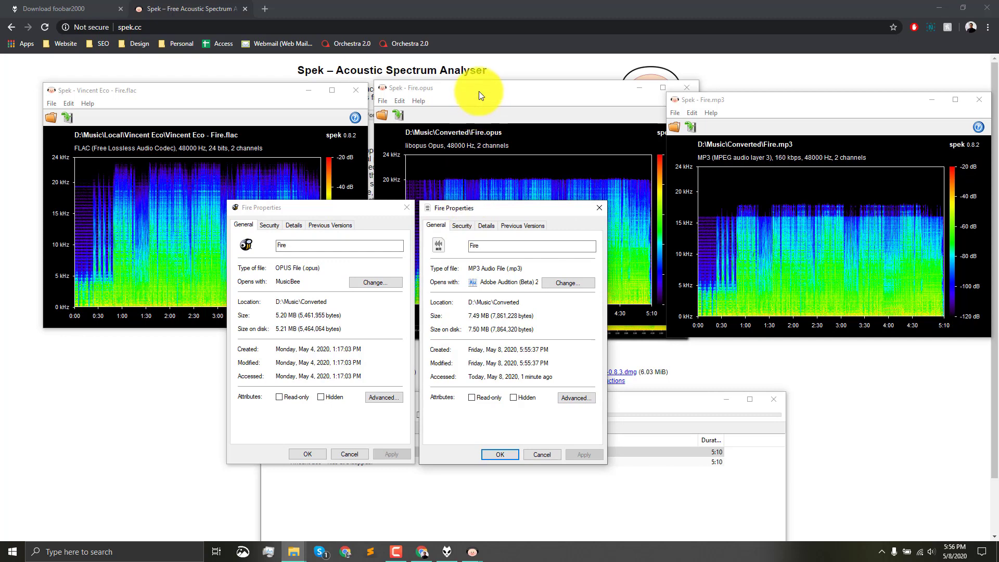
left_click(409, 207)
left_click(599, 209)
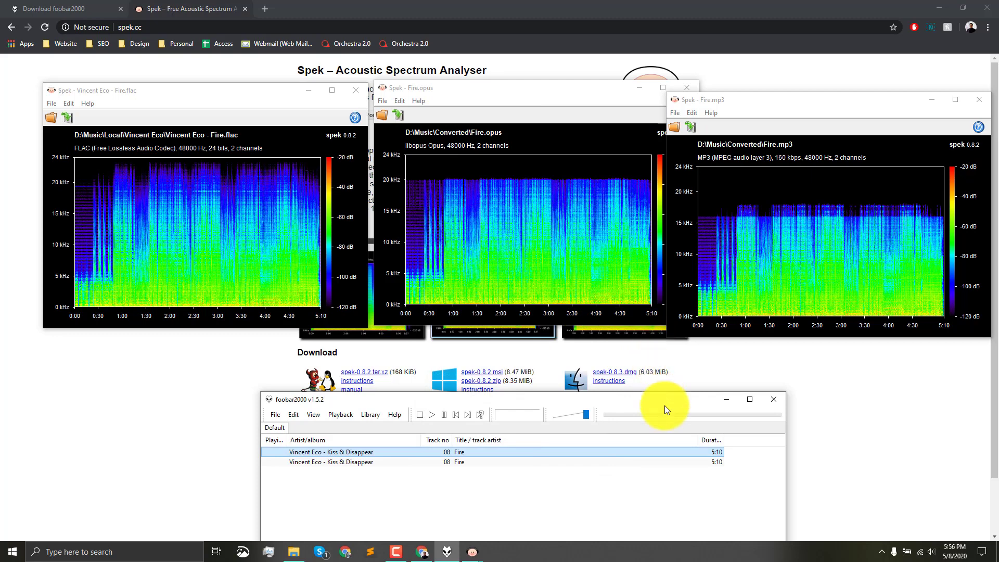
left_click_drag(665, 404, 568, 382)
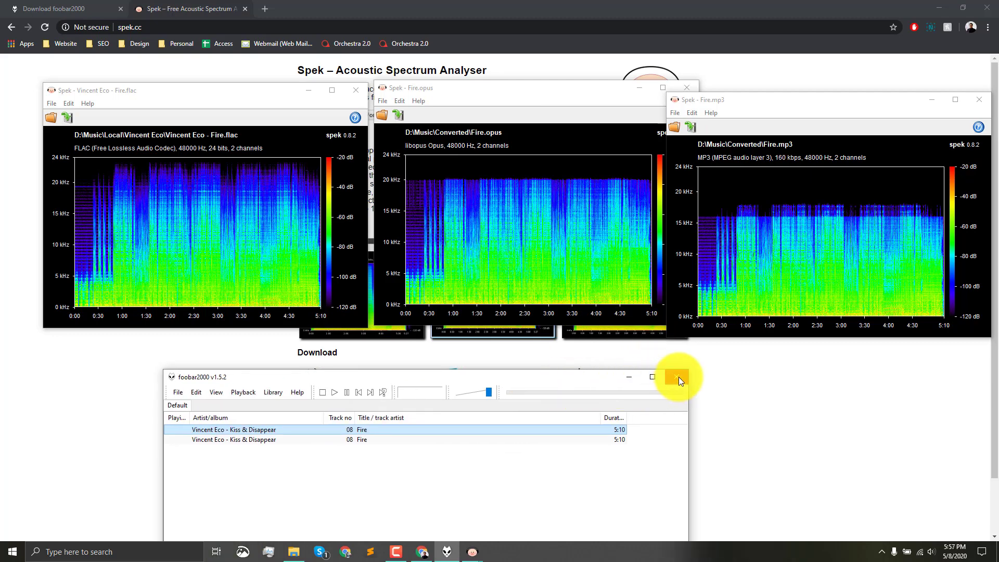